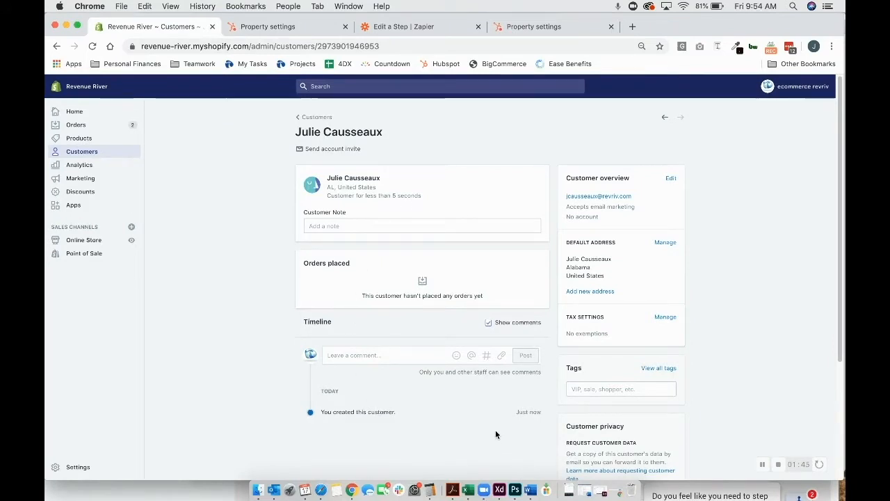
# Switch to HubSpot and label the new contact property in the Shopify group "Shopify Customer Account Invite URL".
pyautogui.click(303, 29)
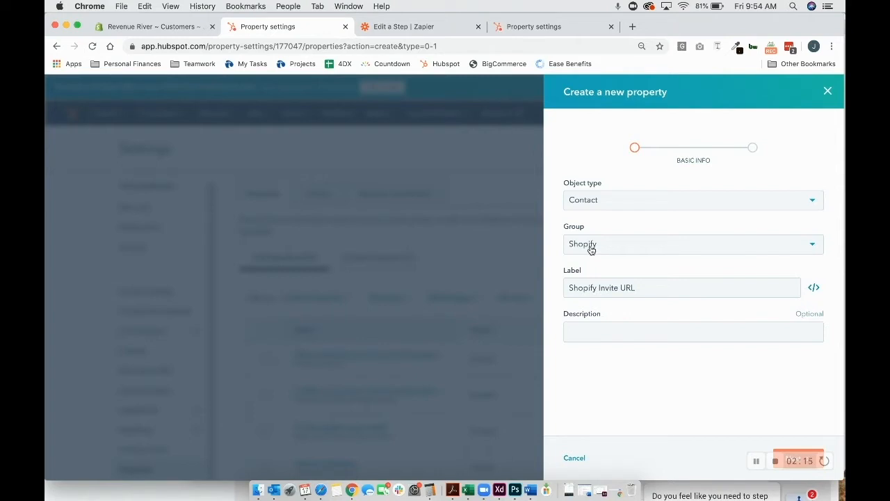
pyautogui.click(578, 290)
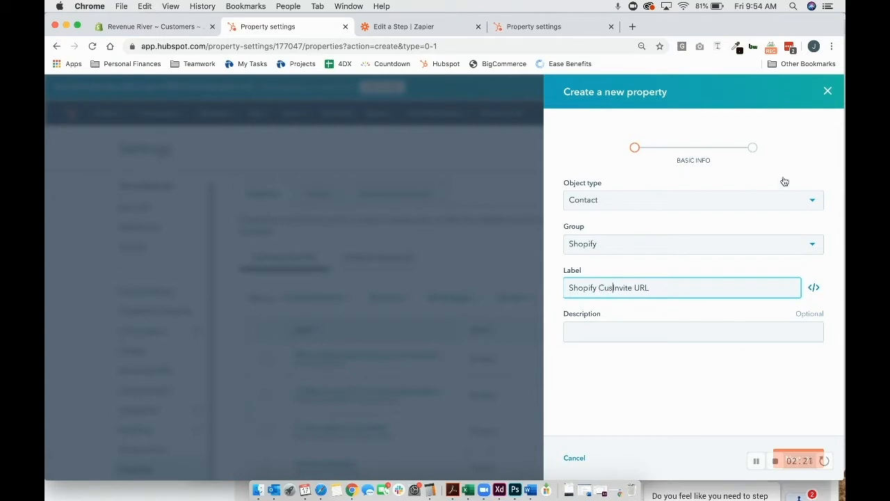
pyautogui.write('Customer Account')
pyautogui.click(749, 329)
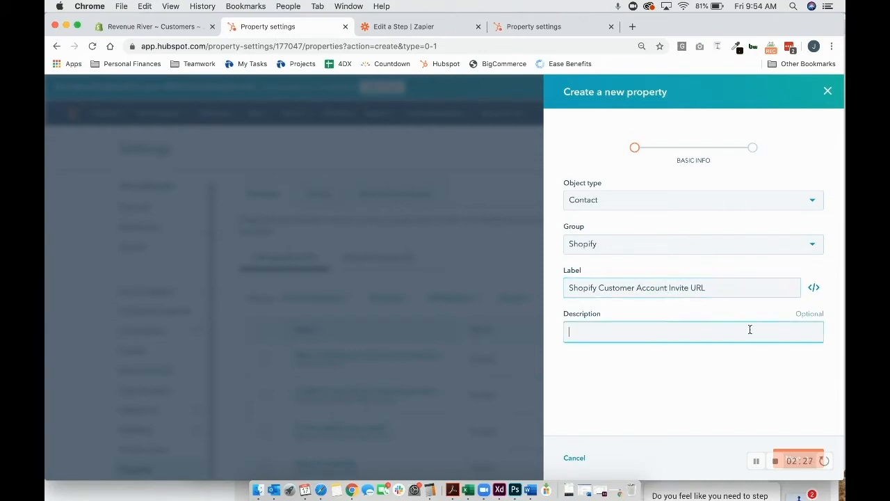
pyautogui.click(802, 454)
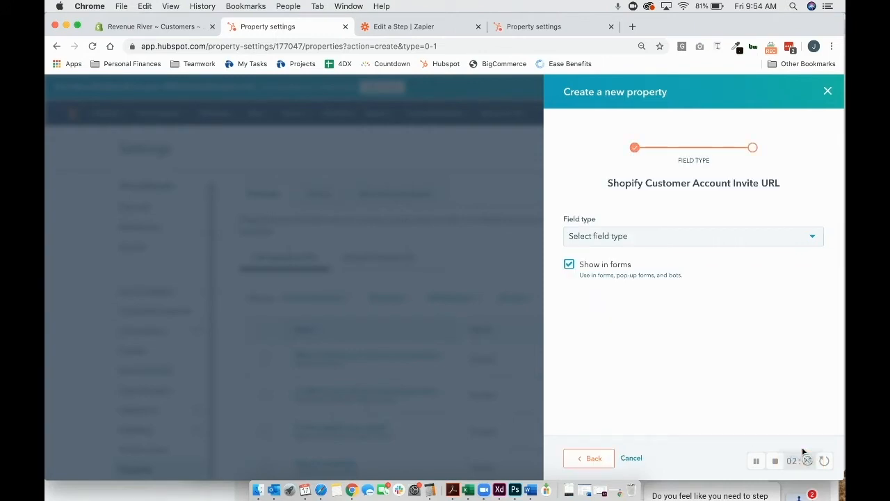
# Set the property's field type to Single-line text, exclude it from forms, and create the property.
pyautogui.click(665, 235)
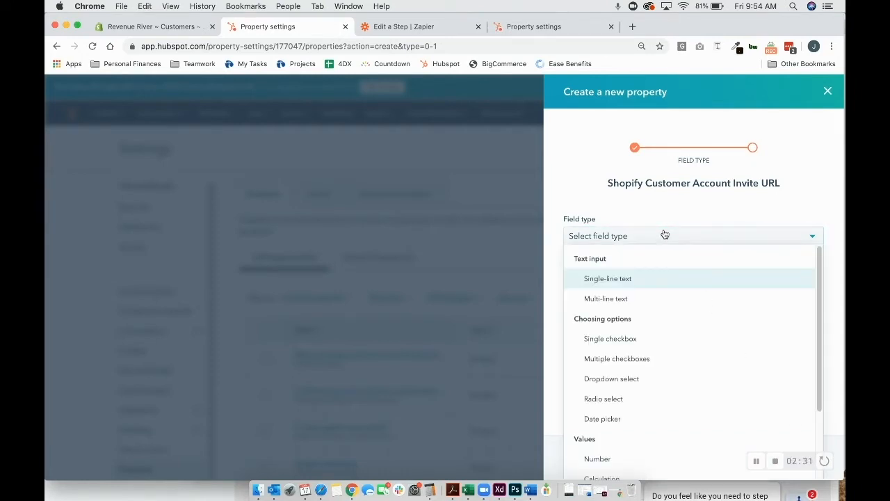
pyautogui.click(621, 280)
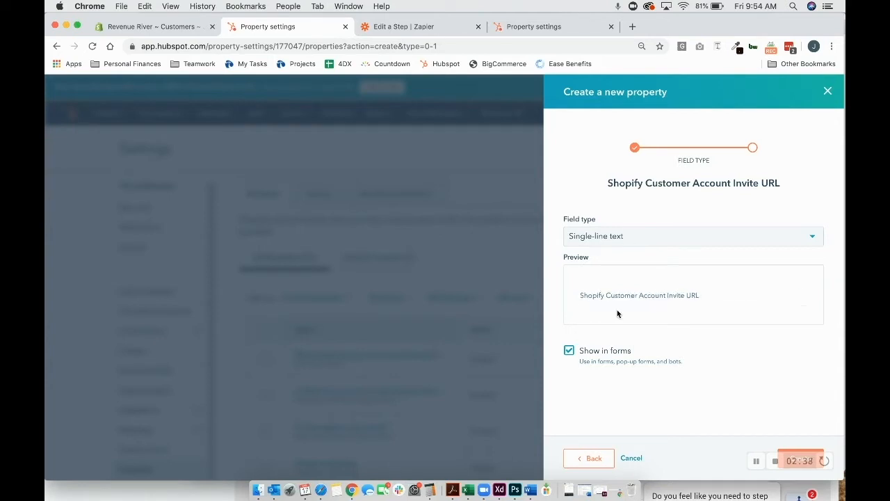
pyautogui.click(569, 351)
pyautogui.click(790, 452)
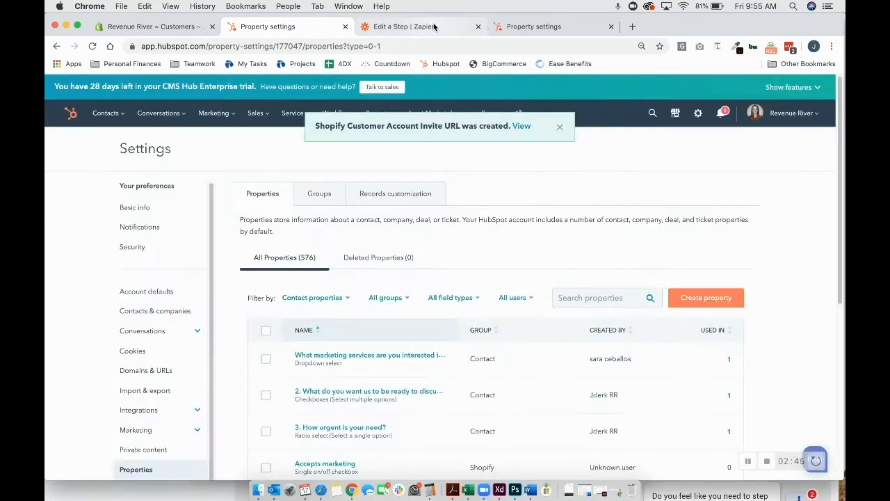
# Switch to Zapier and name the zap "Shopify Invite URL to Hubspot Contact".
pyautogui.click(434, 26)
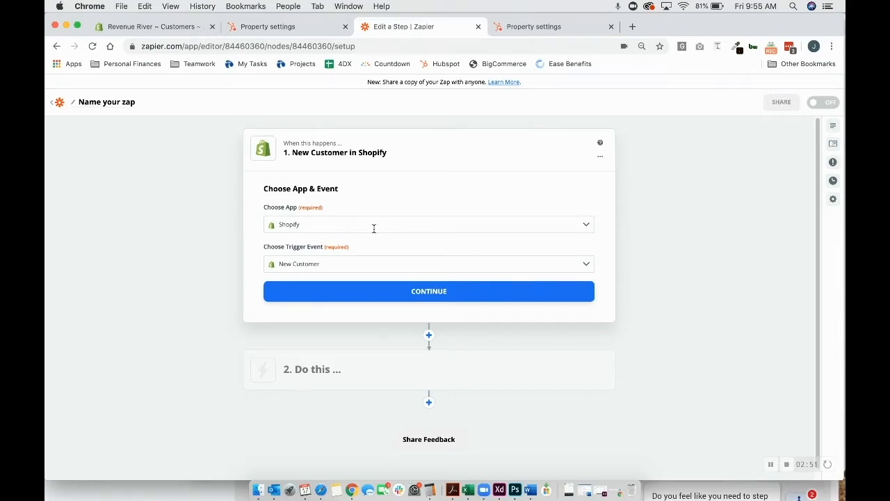
pyautogui.click(772, 52)
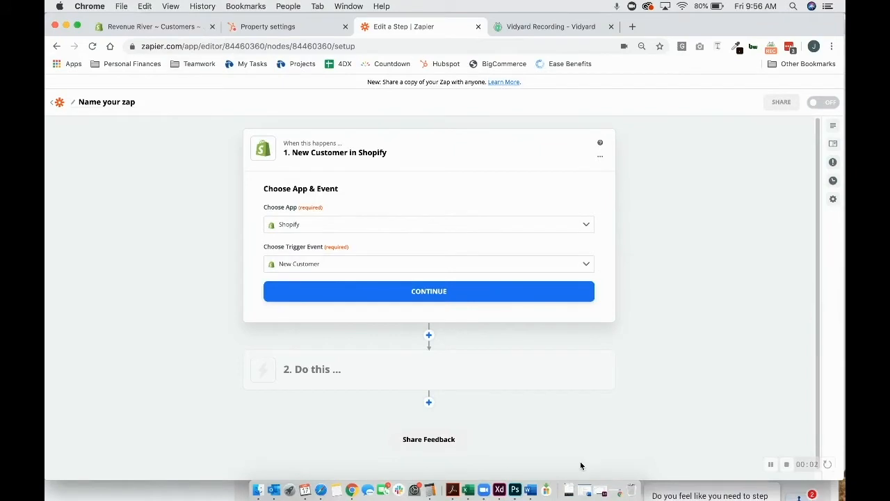
pyautogui.click(117, 104)
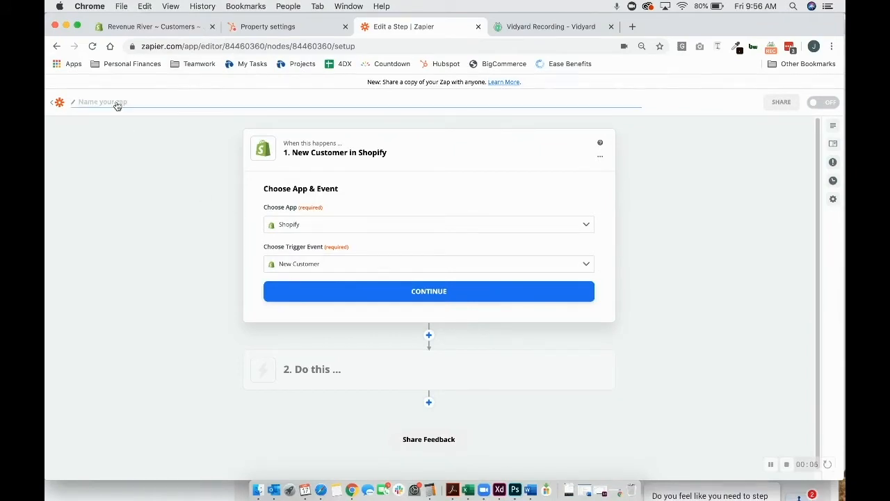
pyautogui.write('Shopify Invite URL to Hubspot Contact')
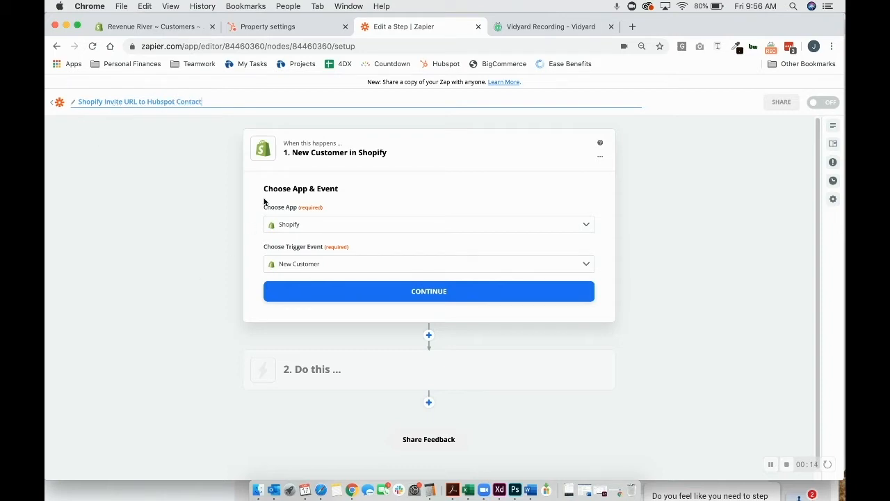
pyautogui.click(187, 228)
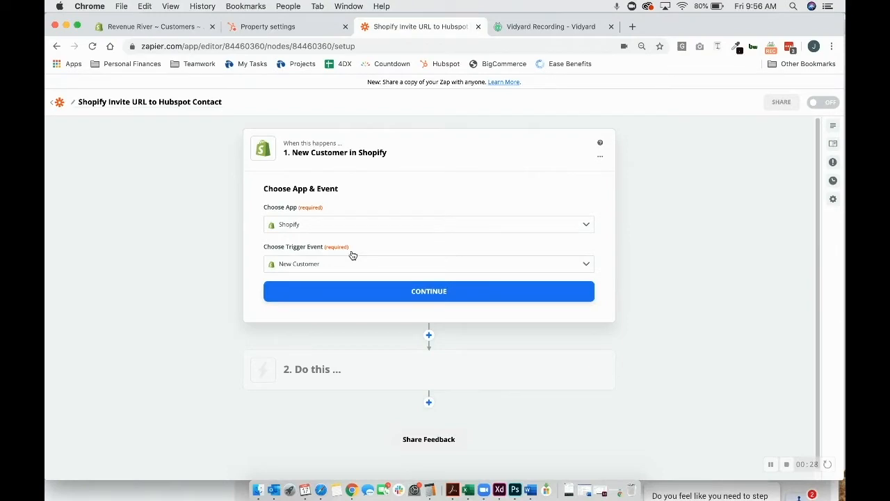
# Connect the New Customer trigger to the RevRiv Shopify account and test it.
pyautogui.click(372, 291)
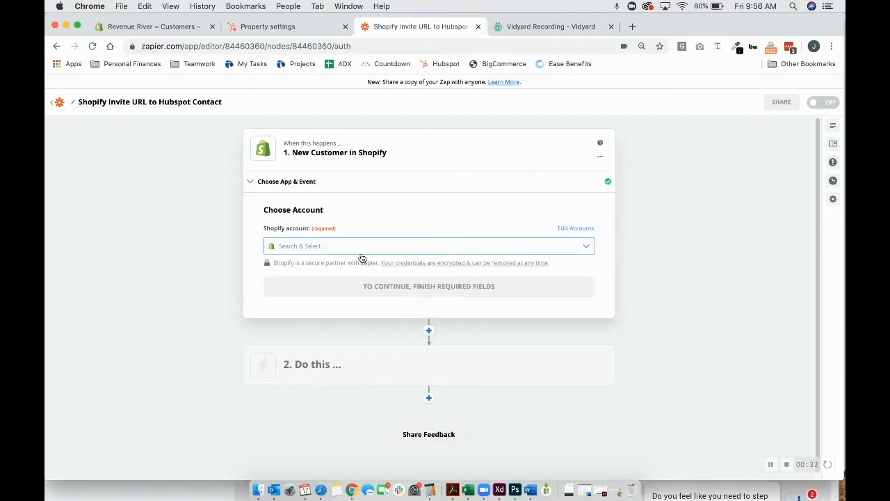
pyautogui.click(587, 251)
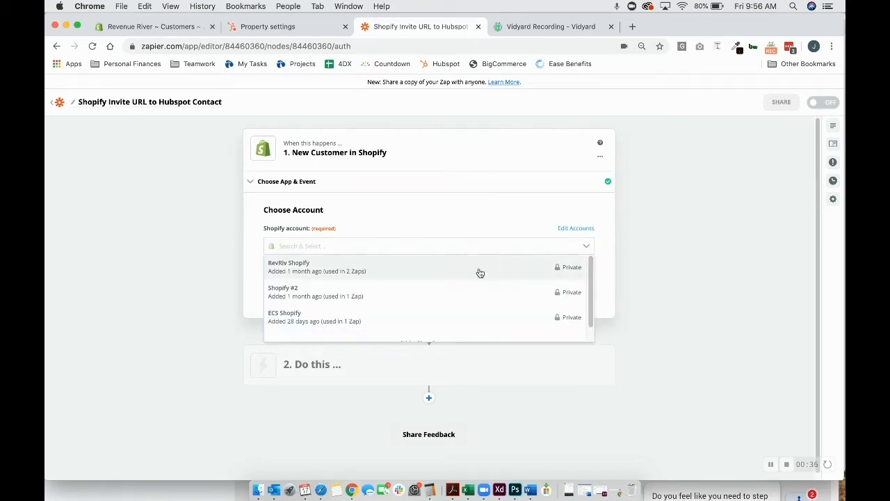
pyautogui.click(445, 273)
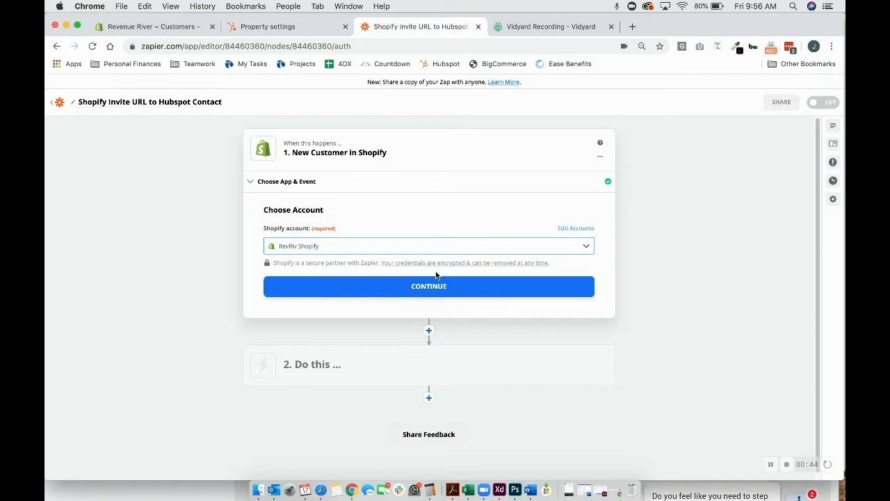
pyautogui.click(432, 281)
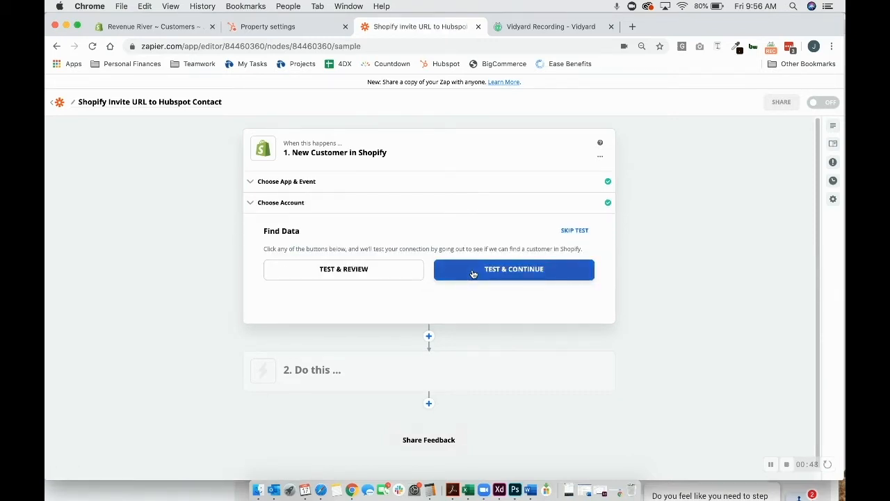
pyautogui.click(473, 274)
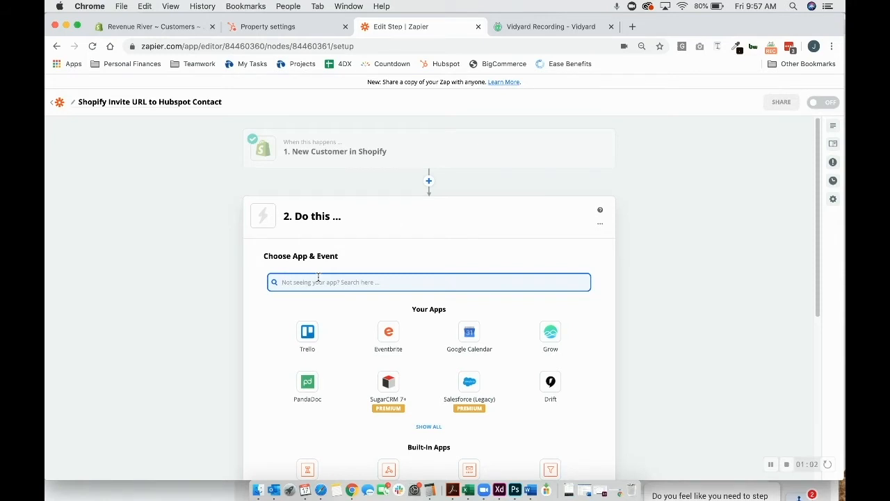
# Add Delay by Zapier as the second zap step, using the Delay For action event.
pyautogui.write('delay')
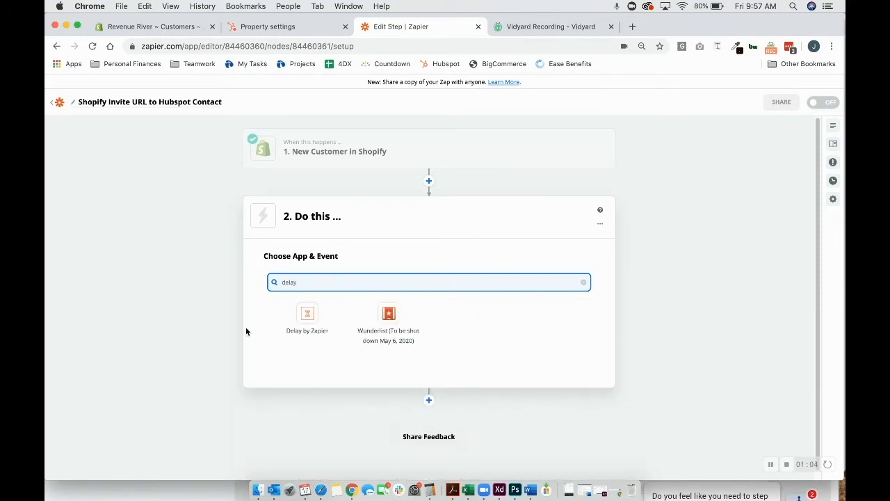
pyautogui.click(308, 321)
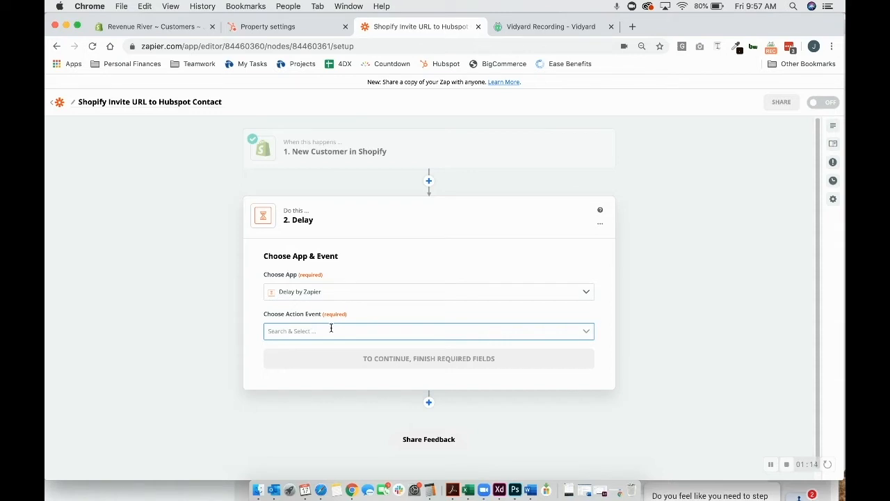
pyautogui.moveTo(428, 142)
pyautogui.click(333, 331)
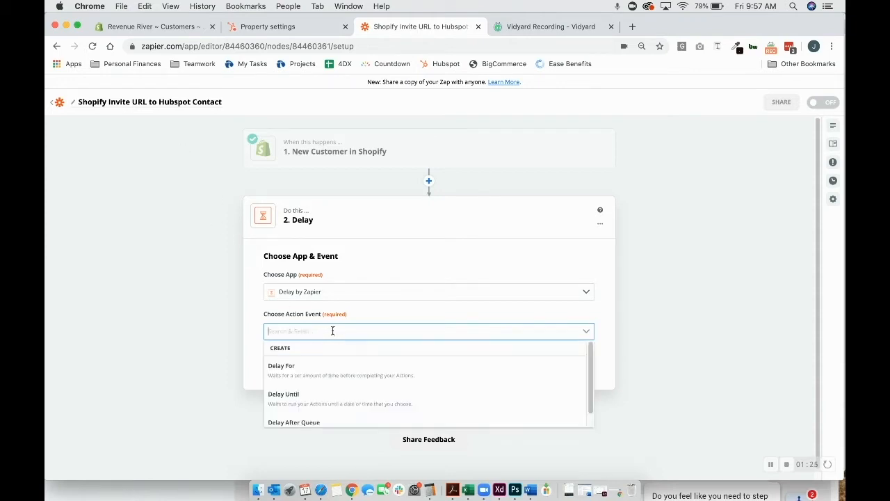
pyautogui.click(355, 370)
pyautogui.click(358, 362)
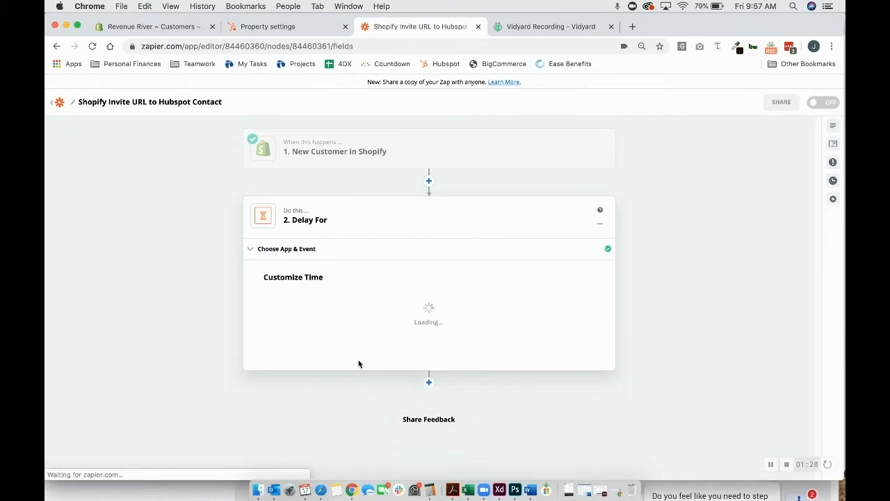
# Set the delay to 2 minutes and test the delay step.
pyautogui.click(322, 308)
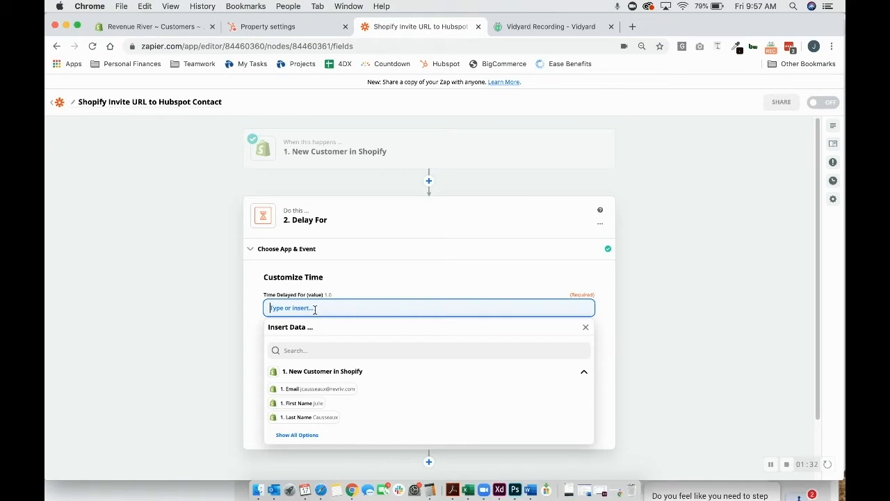
pyautogui.write('2')
pyautogui.click(222, 345)
pyautogui.click(318, 359)
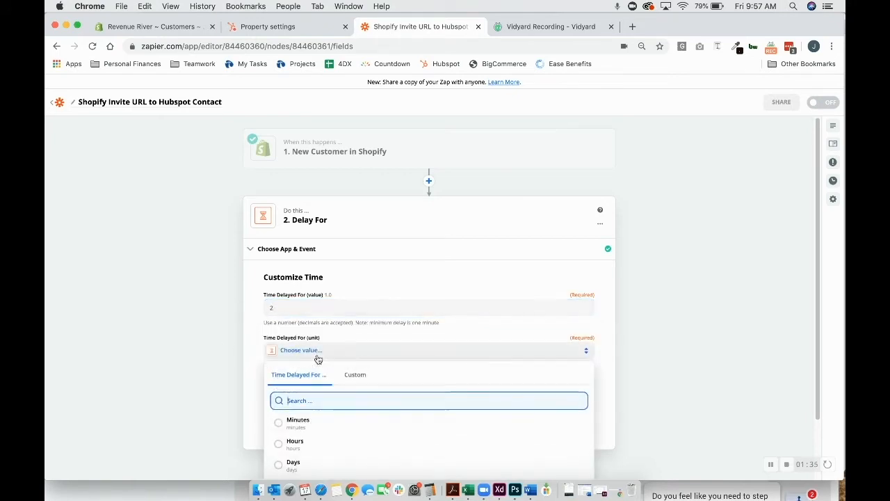
pyautogui.click(298, 424)
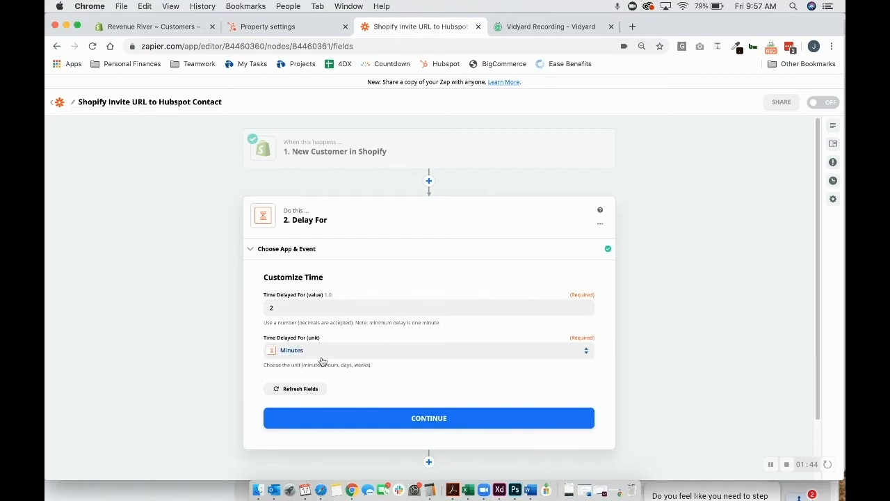
pyautogui.click(341, 417)
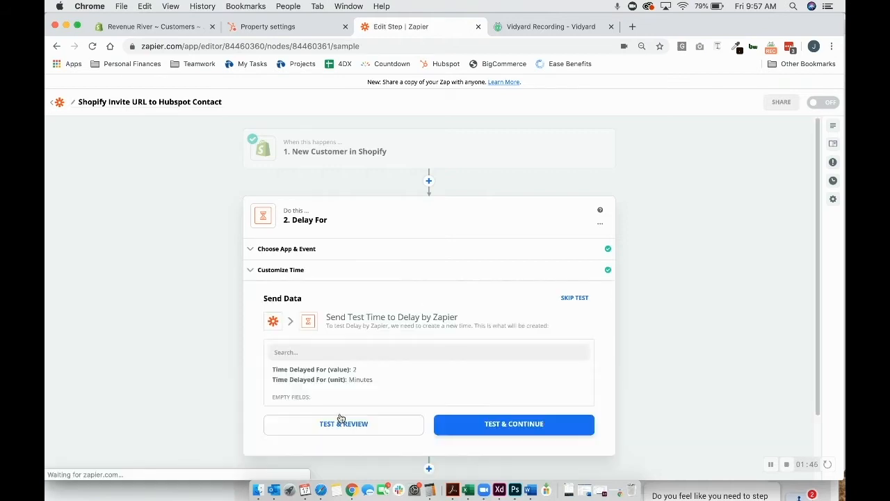
pyautogui.click(484, 431)
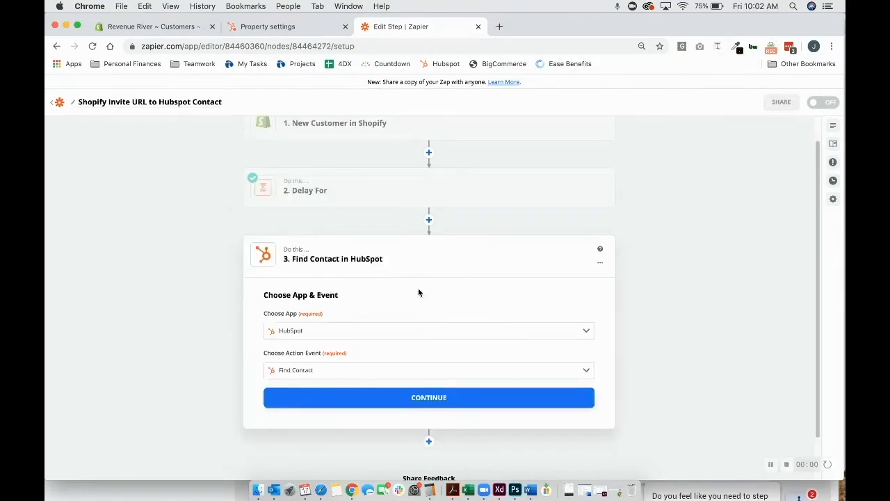
# Accept the Find Contact event and the connected HubSpot account for the third zap step.
pyautogui.scroll(1, 421, 285)
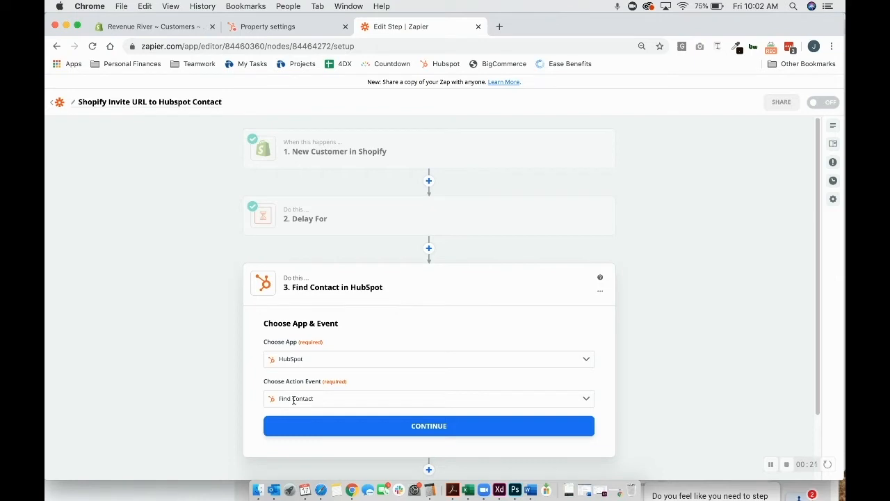
pyautogui.click(306, 423)
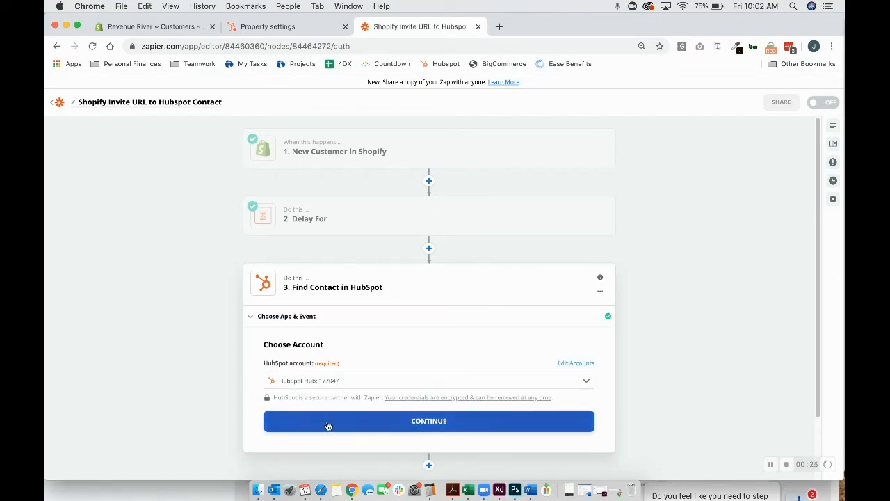
pyautogui.click(327, 425)
pyautogui.scroll(-1, 327, 428)
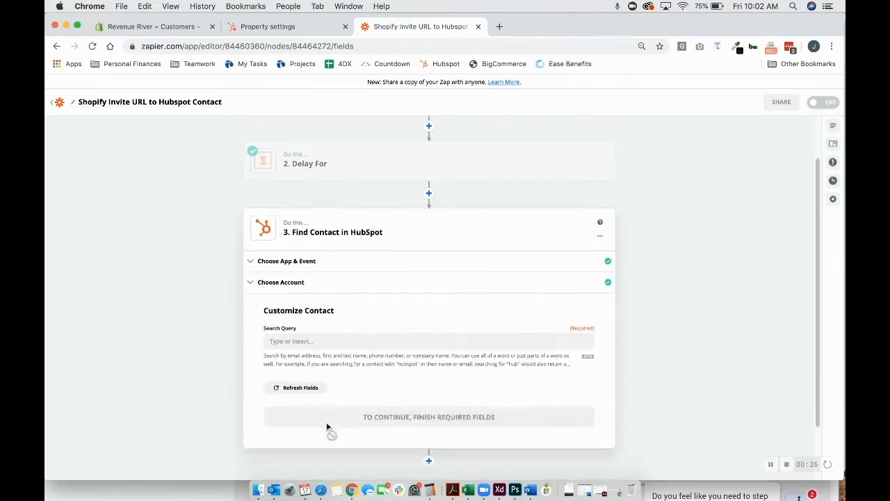
# Set the contact search query to the Email value from the New Customer in Shopify step.
pyautogui.click(330, 338)
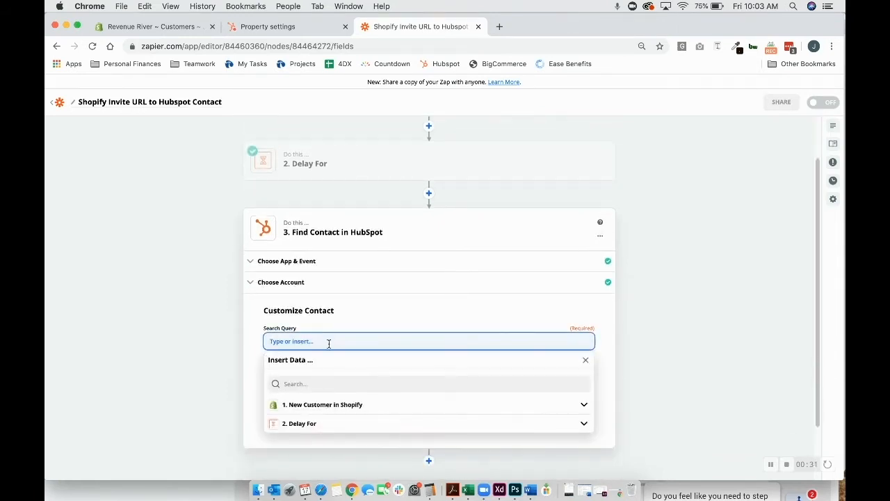
pyautogui.click(313, 383)
pyautogui.write('email')
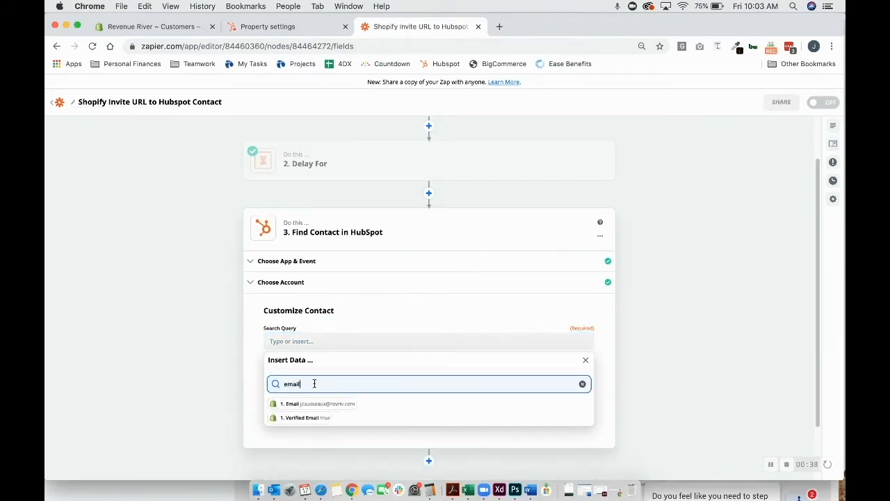
pyautogui.click(295, 403)
pyautogui.click(229, 364)
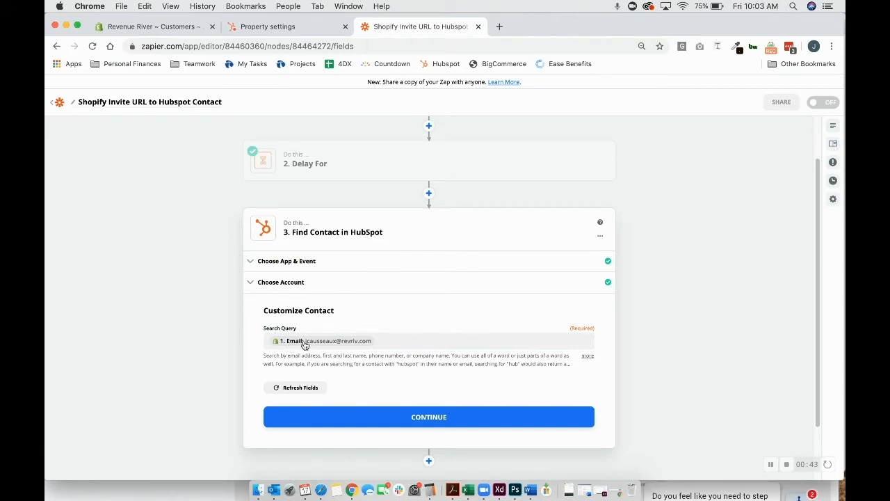
pyautogui.scroll(2, 346, 177)
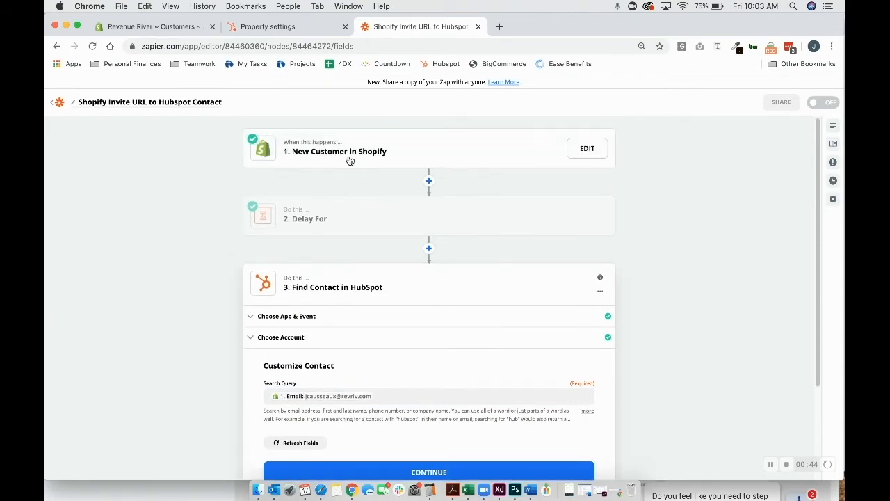
pyautogui.scroll(-1, 330, 171)
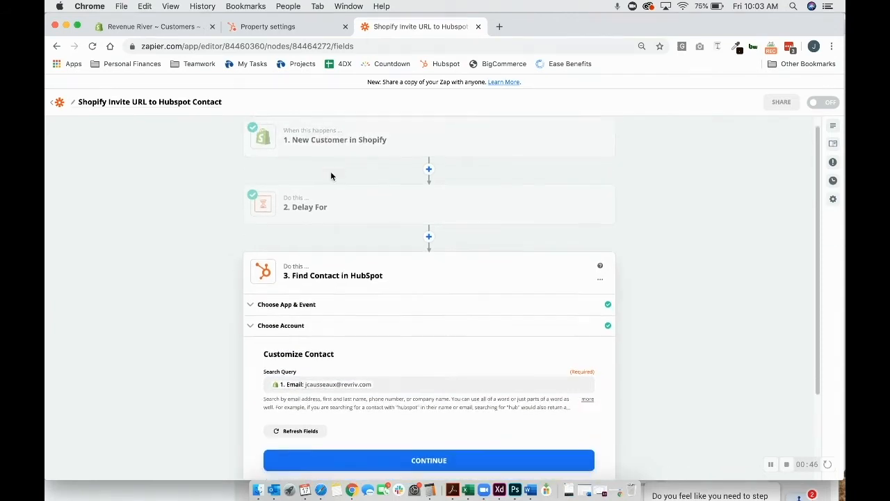
pyautogui.scroll(-1, 331, 177)
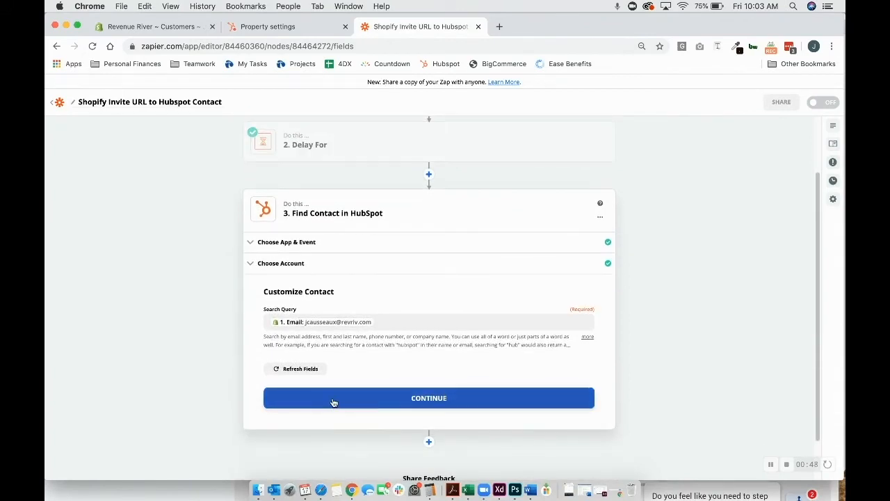
# Accept the search query and test the Find Contact in HubSpot step.
pyautogui.click(333, 400)
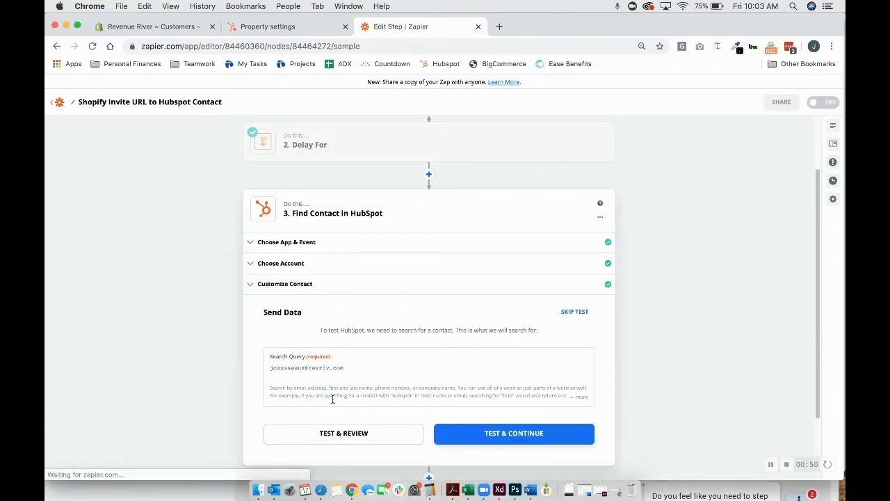
pyautogui.click(496, 367)
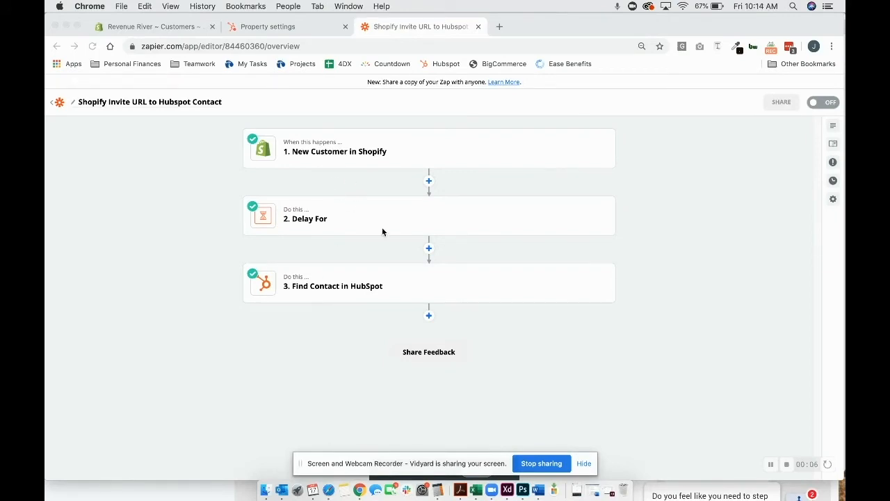
# Add a Paths step after Find Contact in HubSpot and delete its Path B.
pyautogui.click(429, 315)
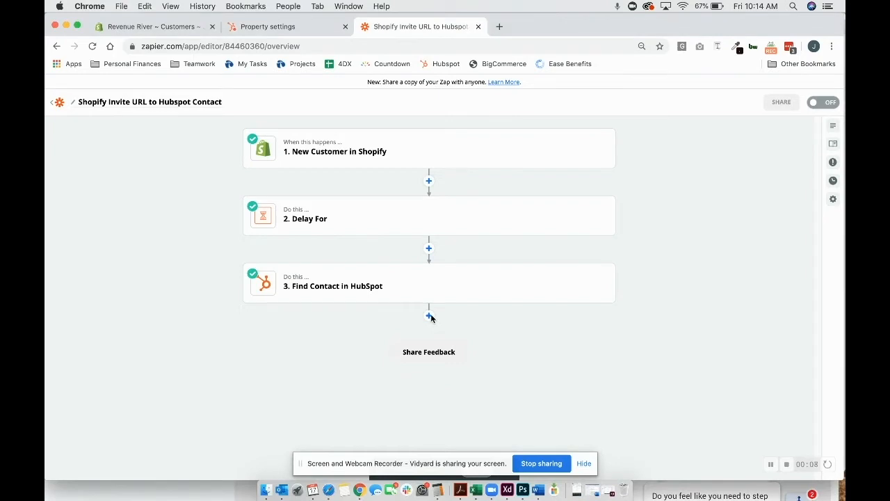
pyautogui.click(429, 316)
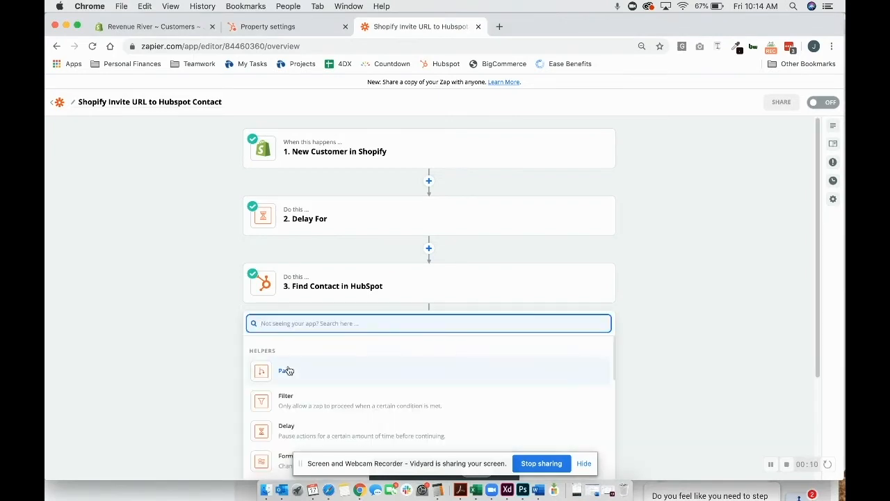
pyautogui.click(285, 371)
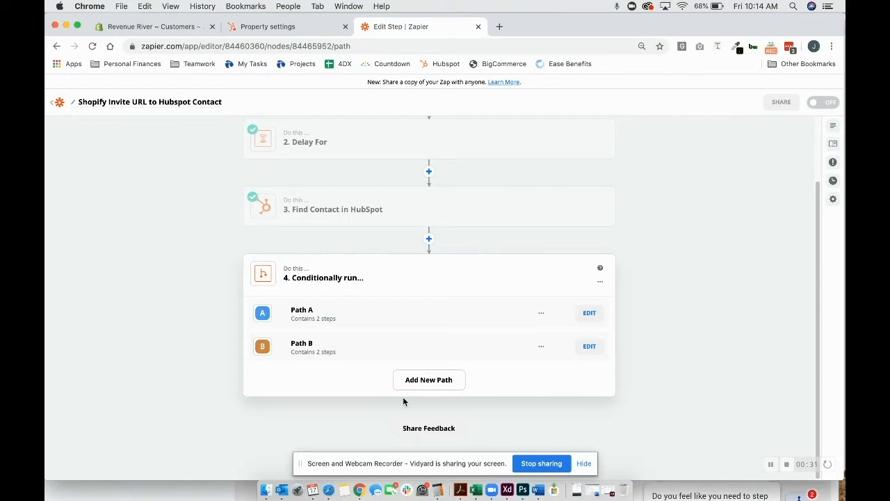
pyautogui.click(542, 347)
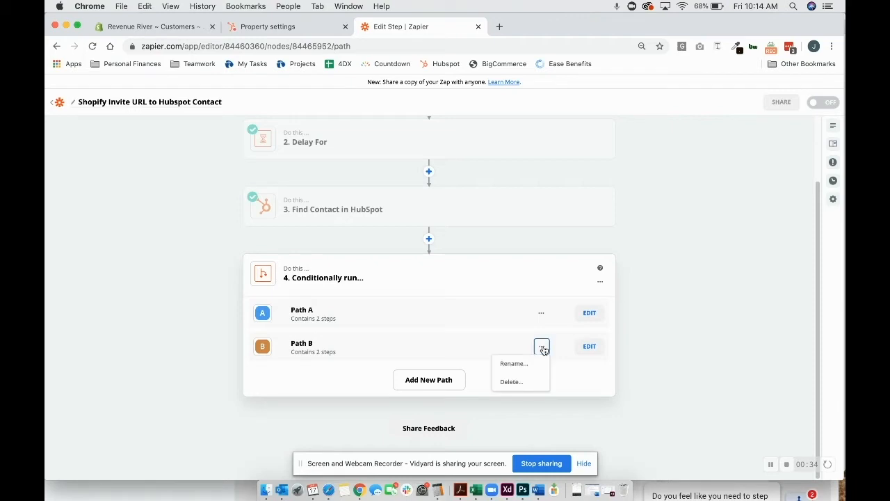
pyautogui.click(512, 382)
pyautogui.click(513, 385)
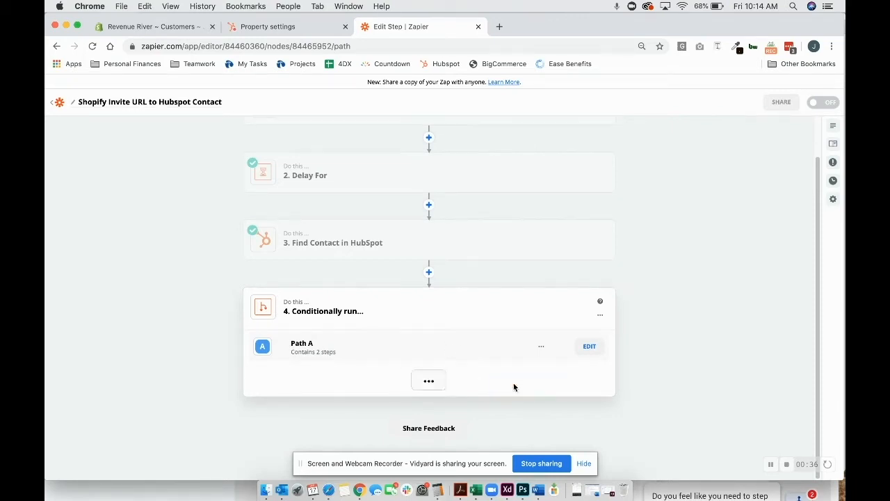
# Edit Path A and rename it as Shopify Account Disabled.
pyautogui.click(586, 348)
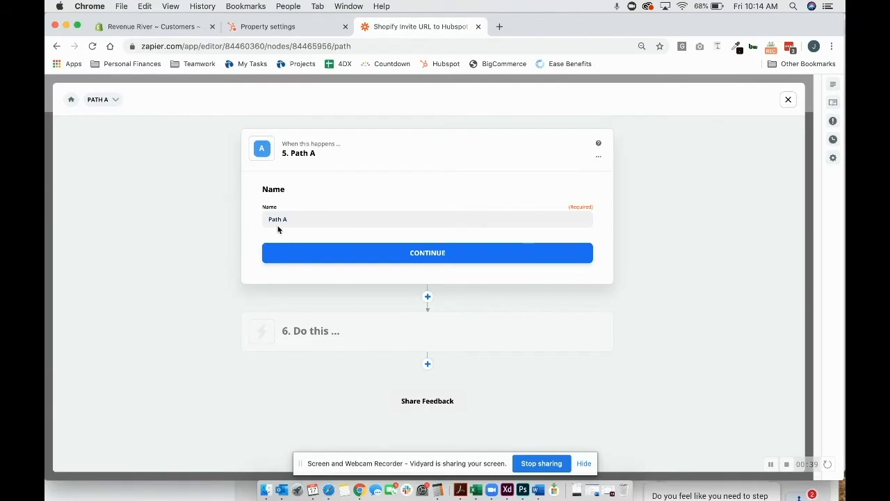
pyautogui.moveTo(305, 219); pyautogui.dragTo(161, 218)
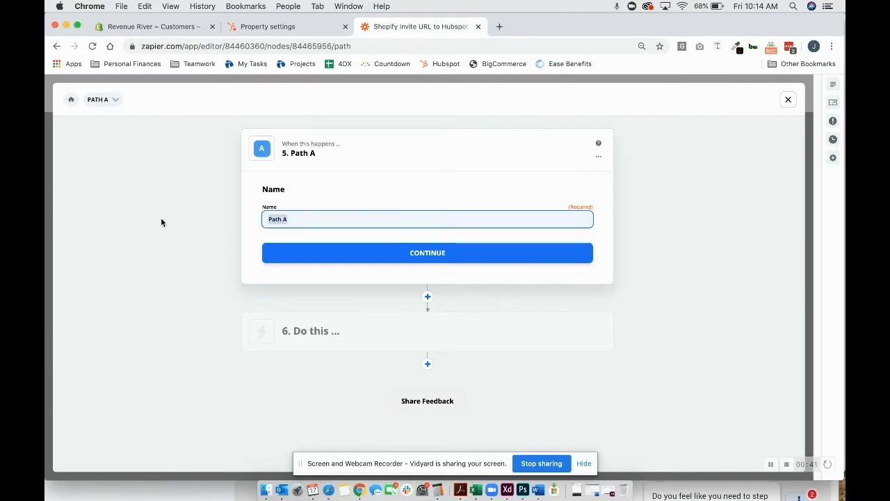
pyautogui.write('shop')
pyautogui.press('BackSpace')
pyautogui.press('BackSpace')
pyautogui.press('BackSpace')
pyautogui.press('BackSpace')
pyautogui.write('Shopify Acco')
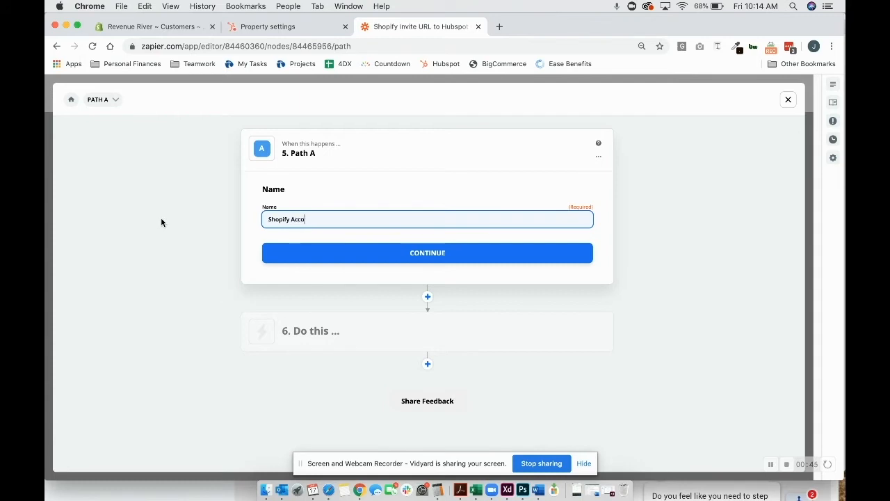
pyautogui.write('unt Disabled')
pyautogui.click(263, 256)
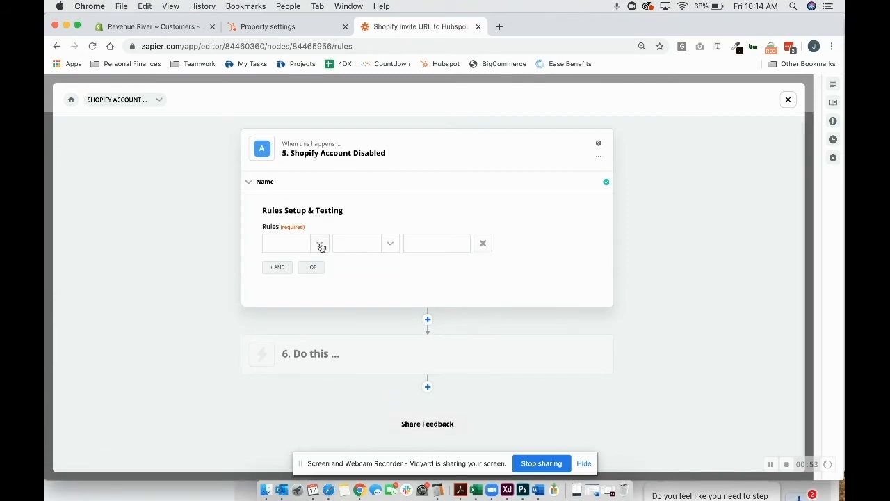
# Set the path rule to Properties Ip Shopify Account State Value, (Text) Contains, Disabled, and test it against the sample data.
pyautogui.click(320, 244)
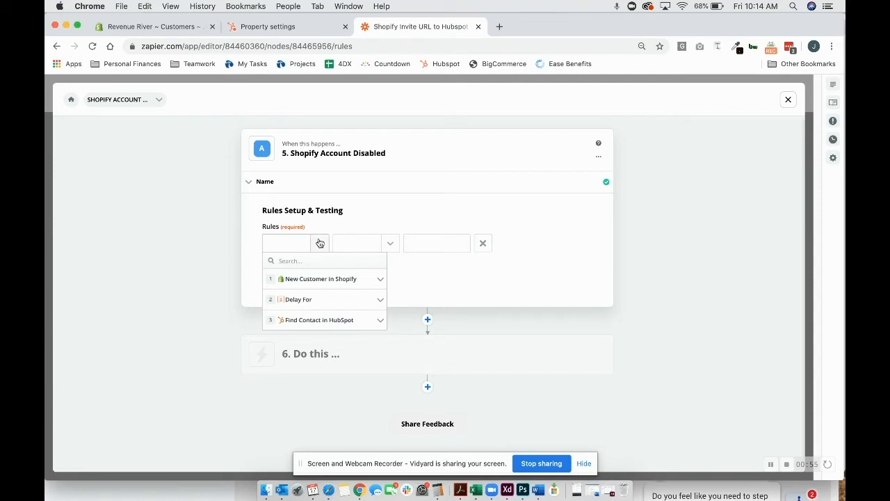
pyautogui.write('account state')
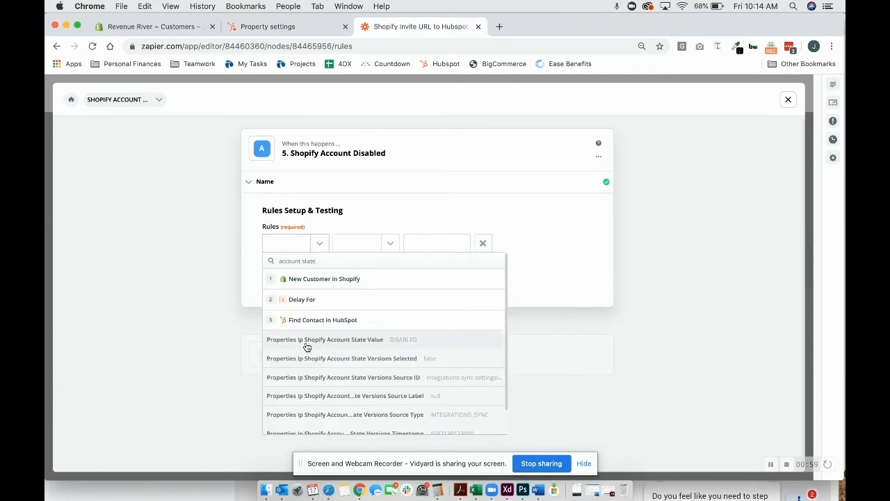
pyautogui.click(372, 342)
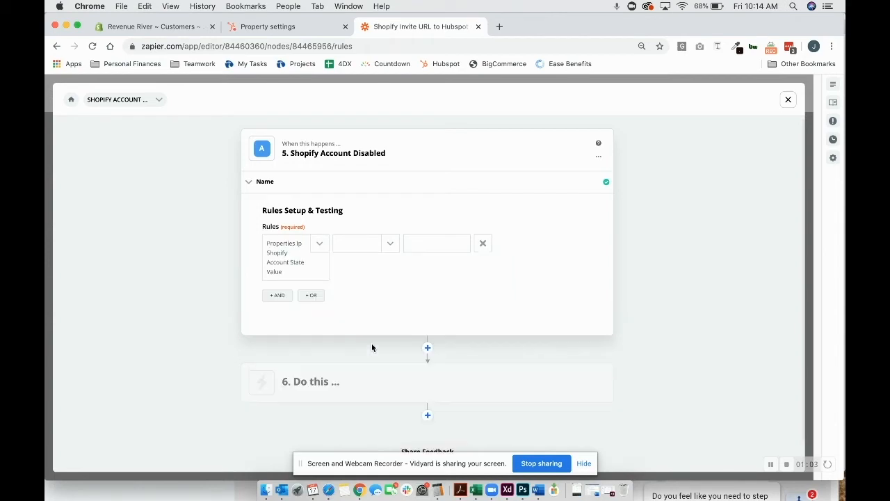
pyautogui.click(387, 247)
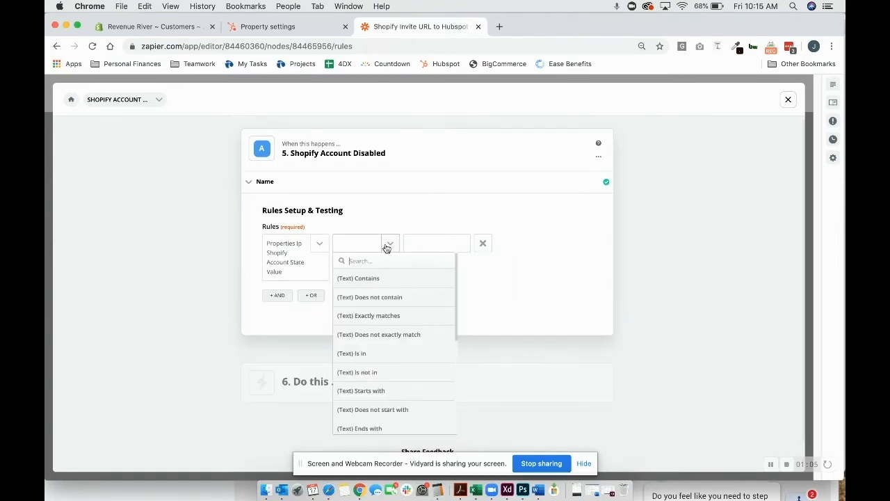
pyautogui.click(364, 278)
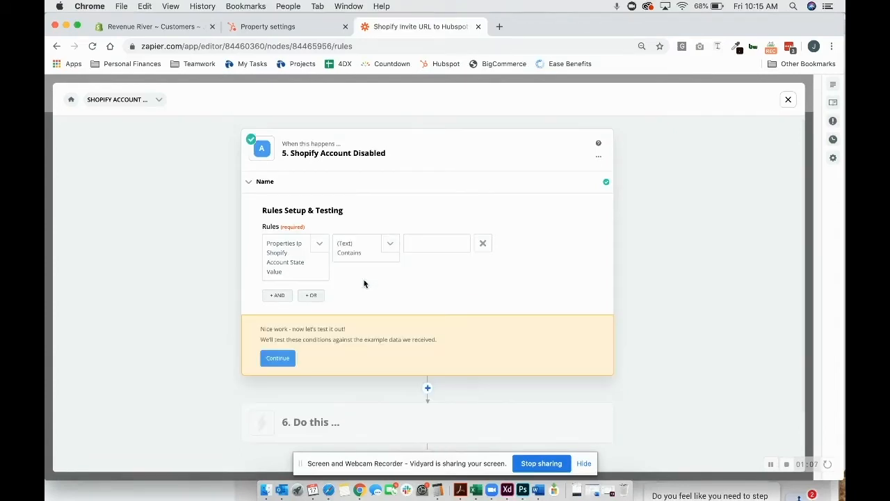
pyautogui.click(441, 244)
pyautogui.write('Disabled')
pyautogui.click(278, 358)
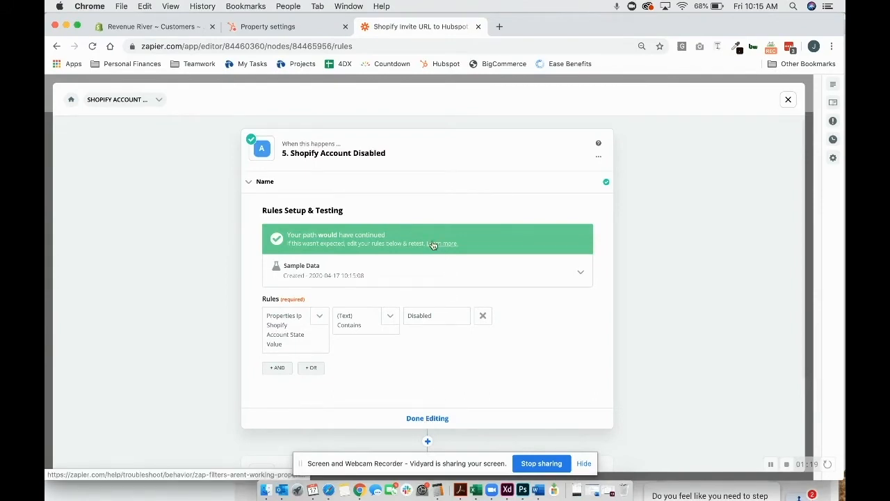
# Check the customer's record in Shopify and finish editing the Shopify Account Disabled path rule in Zapier.
pyautogui.click(188, 28)
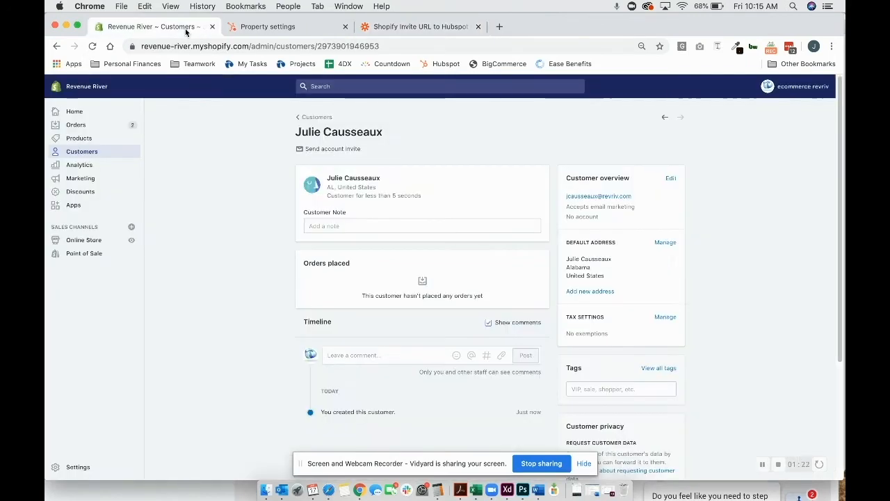
pyautogui.click(425, 28)
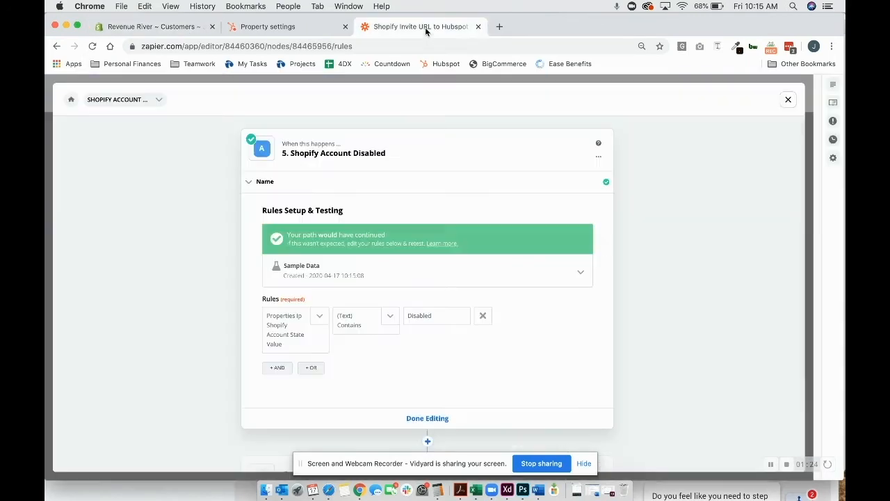
pyautogui.click(433, 418)
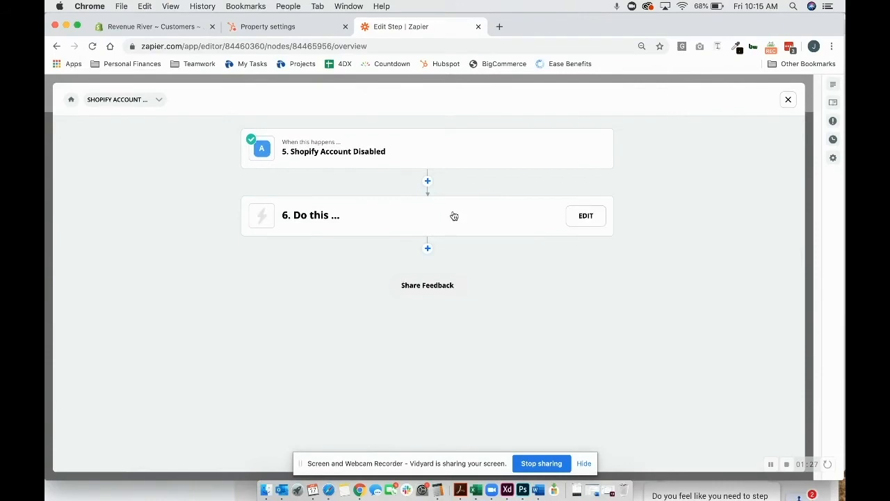
# Open the Apps page in the Shopify admin and look through the installed apps and the private apps option.
pyautogui.click(583, 463)
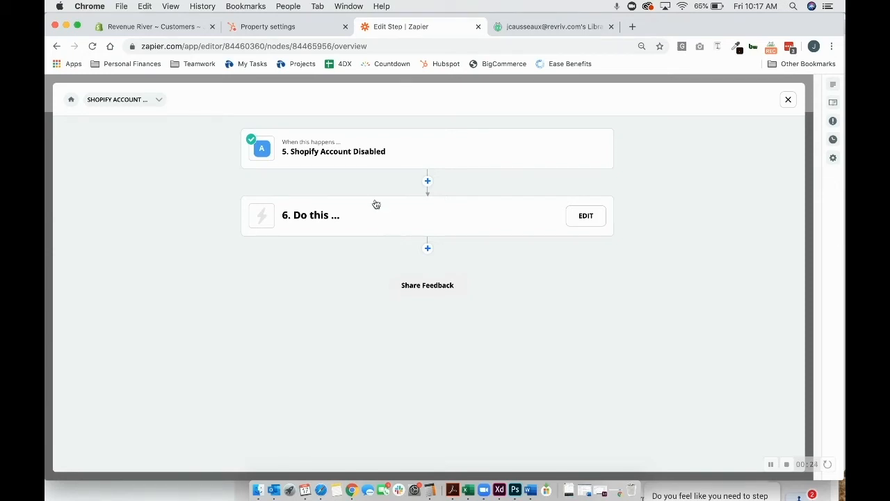
pyautogui.click(176, 27)
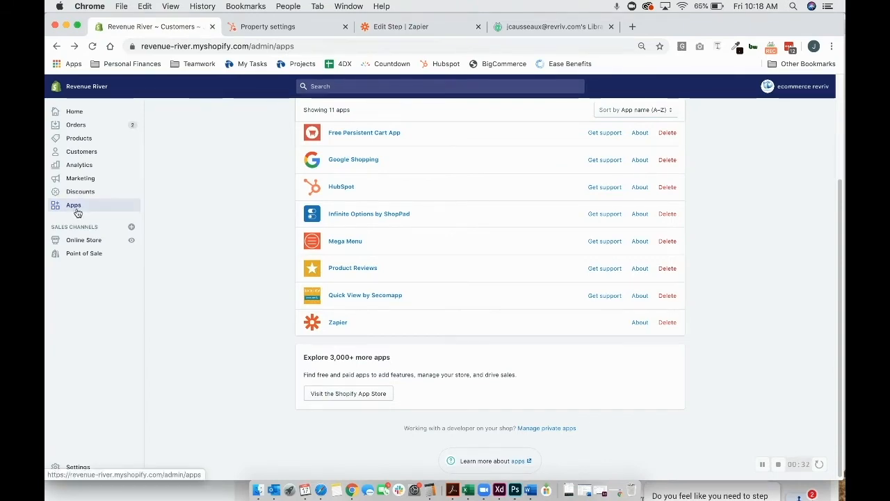
pyautogui.scroll(3, 198, 221)
pyautogui.scroll(-3, 198, 221)
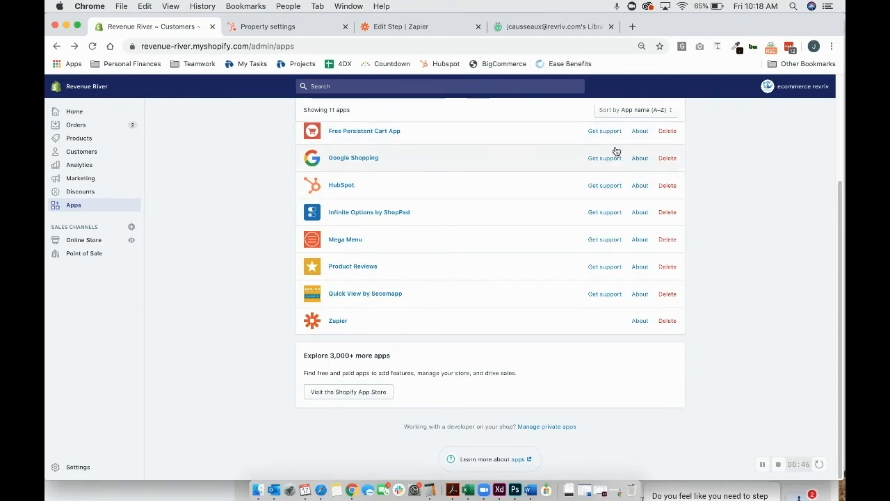
pyautogui.scroll(5, 733, 144)
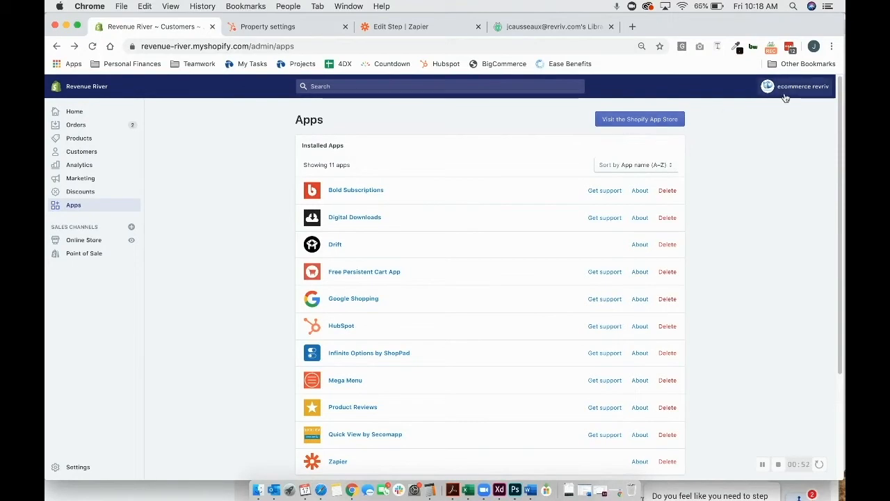
pyautogui.click(771, 50)
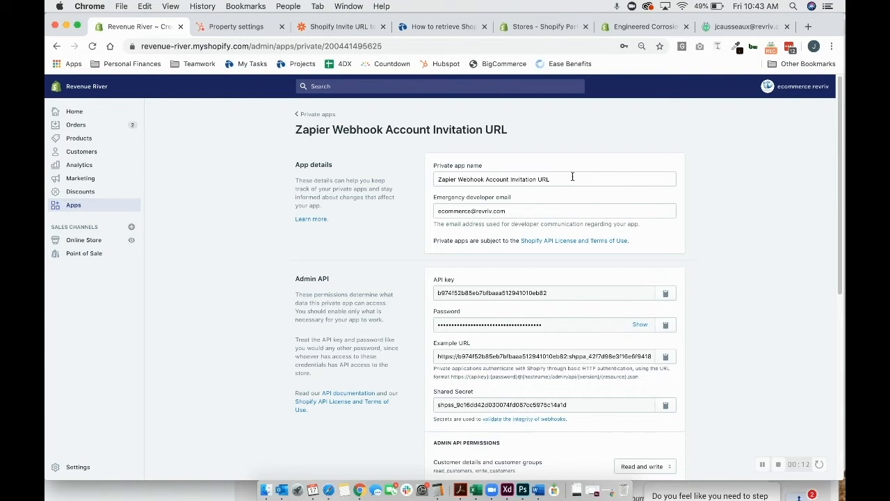
# Examine the Zapier Webhook Account Invitation URL private app's details, Admin API credentials, permissions and webhook API version in Shopify.
pyautogui.moveTo(573, 176); pyautogui.dragTo(427, 180)
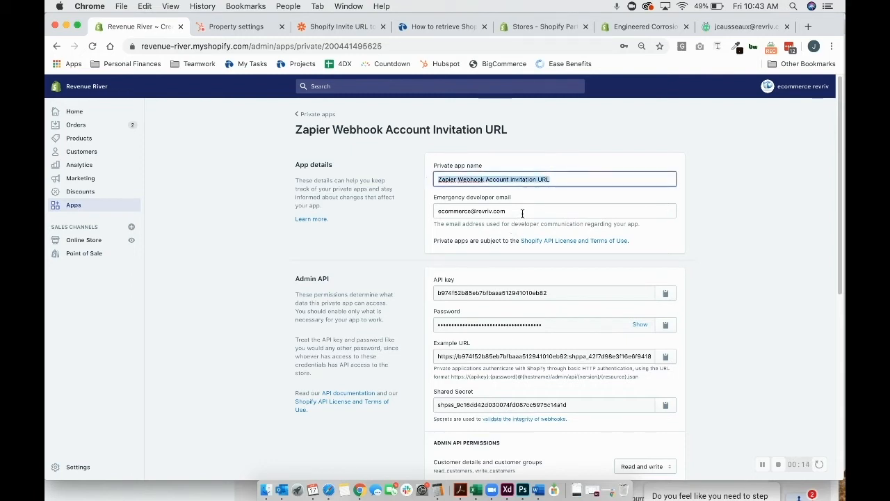
pyautogui.moveTo(518, 212); pyautogui.dragTo(394, 200)
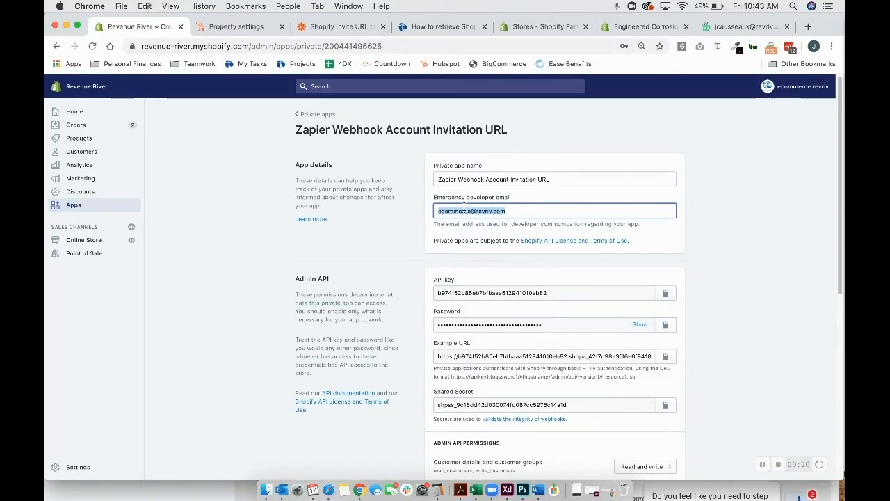
pyautogui.scroll(-5, 461, 212)
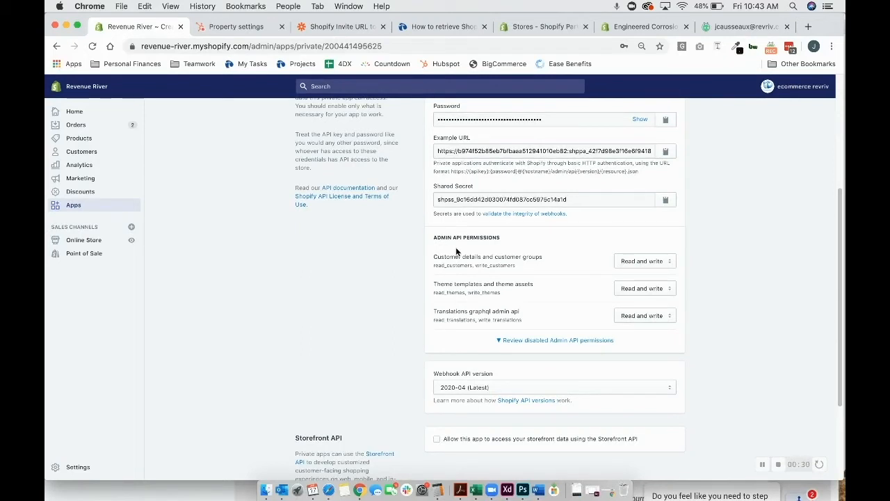
pyautogui.moveTo(433, 257); pyautogui.dragTo(434, 286)
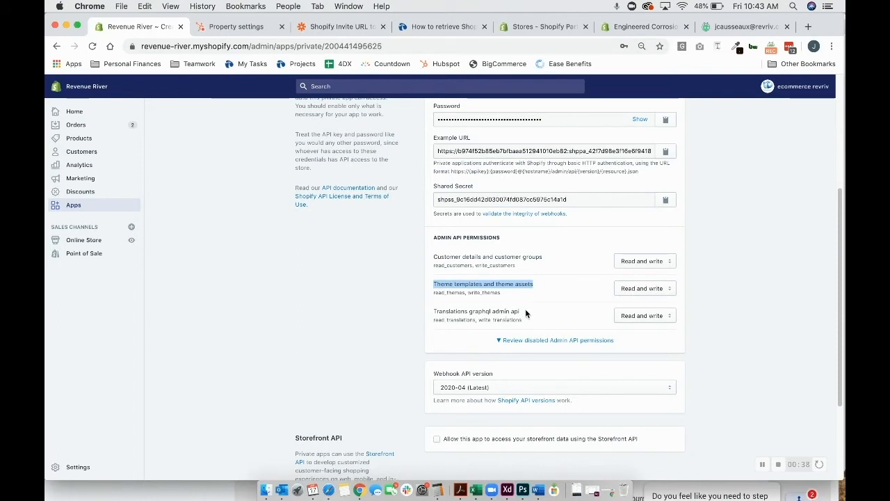
pyautogui.moveTo(525, 312); pyautogui.dragTo(420, 310)
pyautogui.click(420, 311)
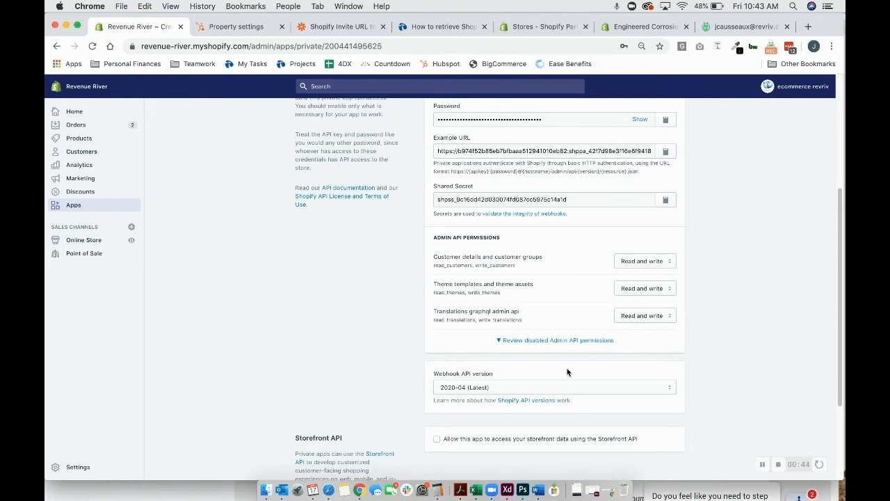
pyautogui.scroll(1, 567, 372)
pyautogui.scroll(-3, 571, 371)
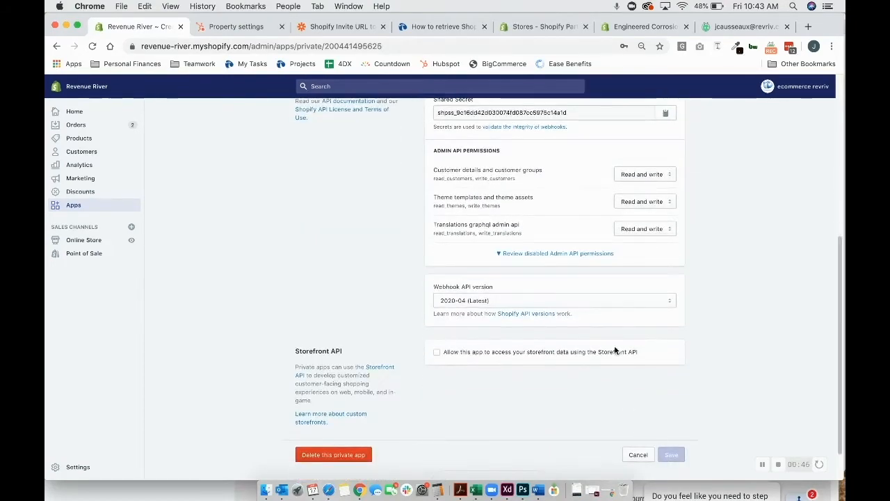
pyautogui.scroll(10, 615, 352)
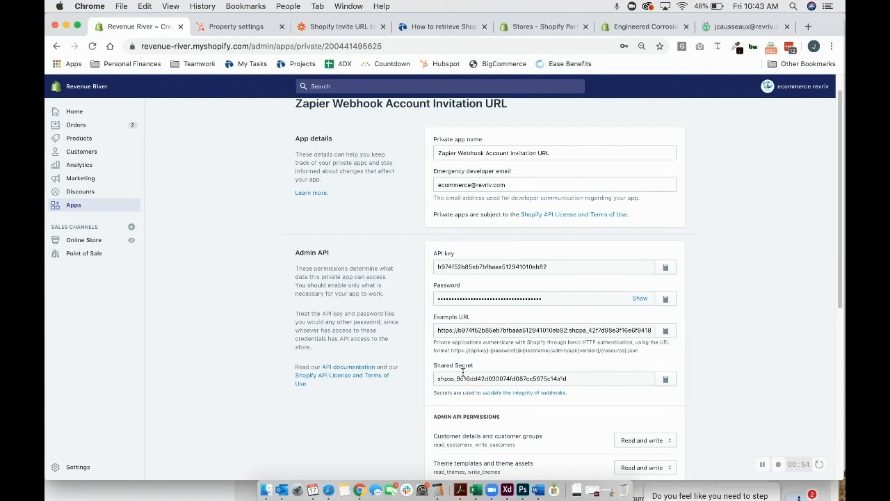
pyautogui.click(769, 48)
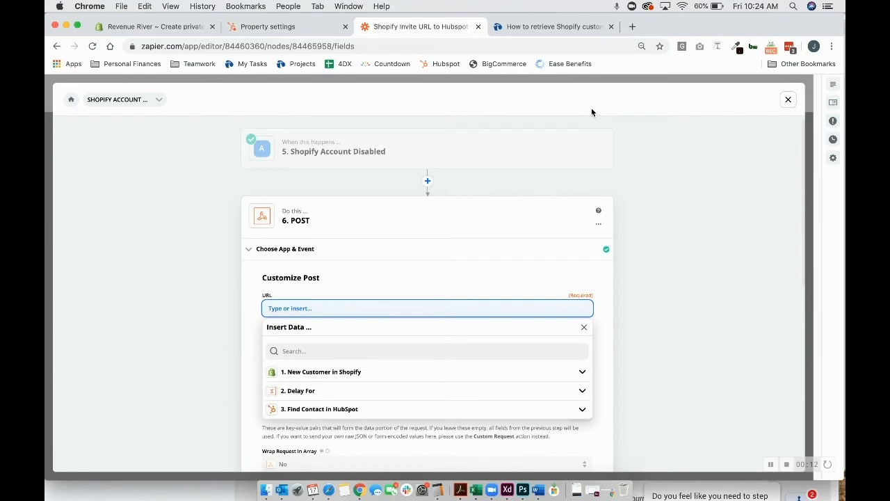
# Switch to the Revenue River article and copy the adjusted URL template under step 13, which ends in account_activation_url.json.
pyautogui.click(566, 33)
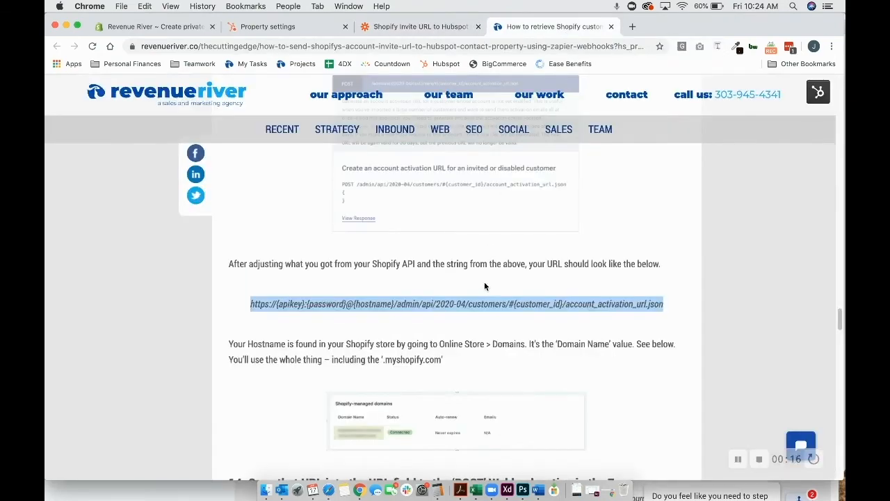
pyautogui.scroll(5, 485, 286)
pyautogui.scroll(15, 485, 286)
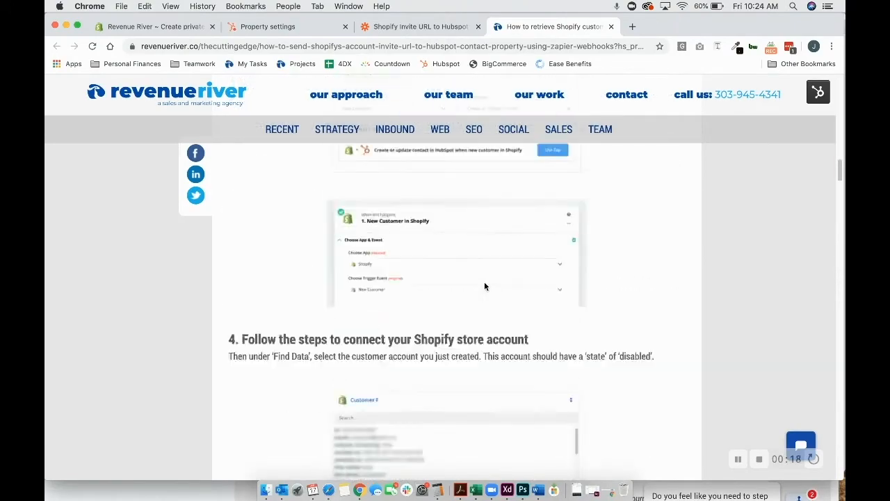
pyautogui.scroll(-3, 484, 286)
pyautogui.scroll(-15, 485, 286)
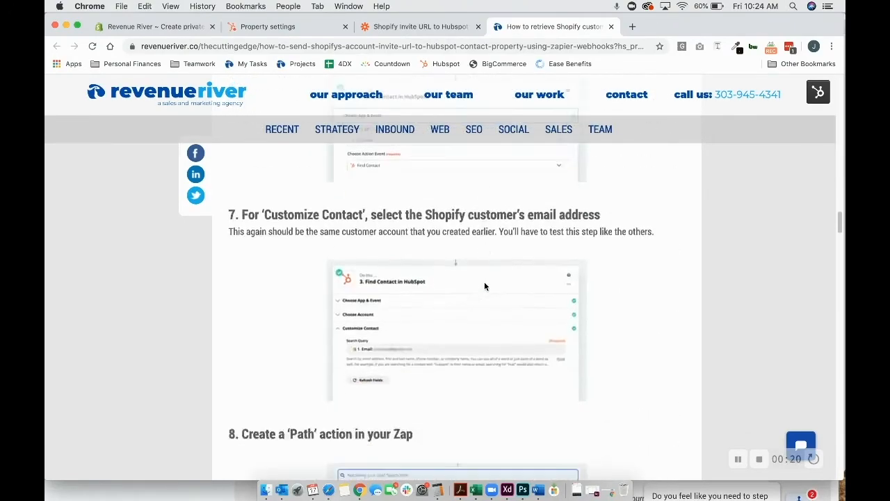
pyautogui.scroll(-10, 485, 286)
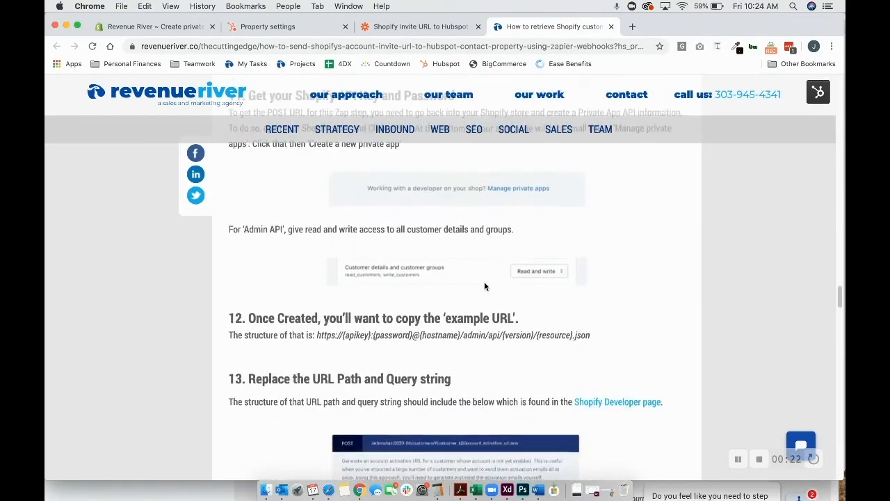
pyautogui.scroll(-10, 484, 286)
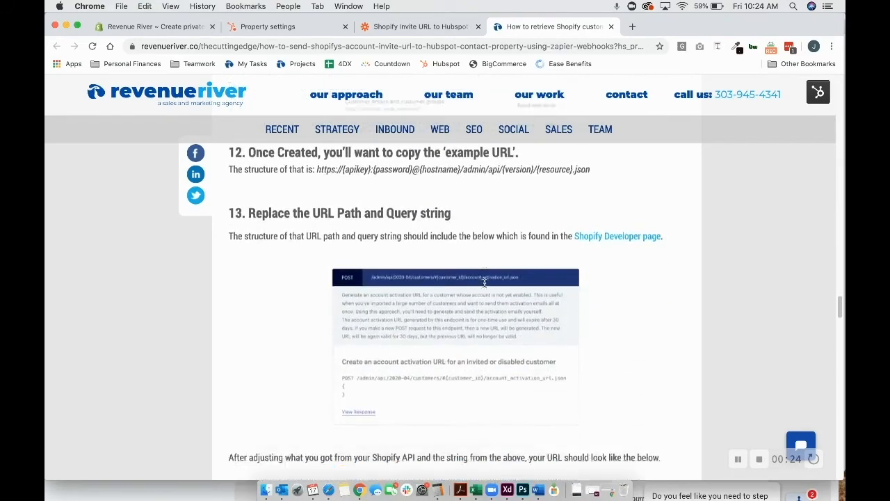
pyautogui.scroll(-1, 485, 286)
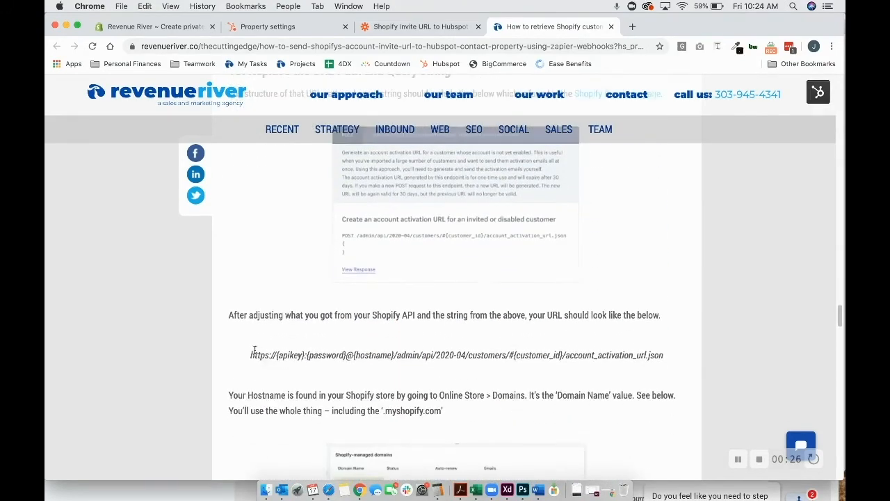
pyautogui.moveTo(250, 354); pyautogui.dragTo(677, 355)
pyautogui.press('super+c')
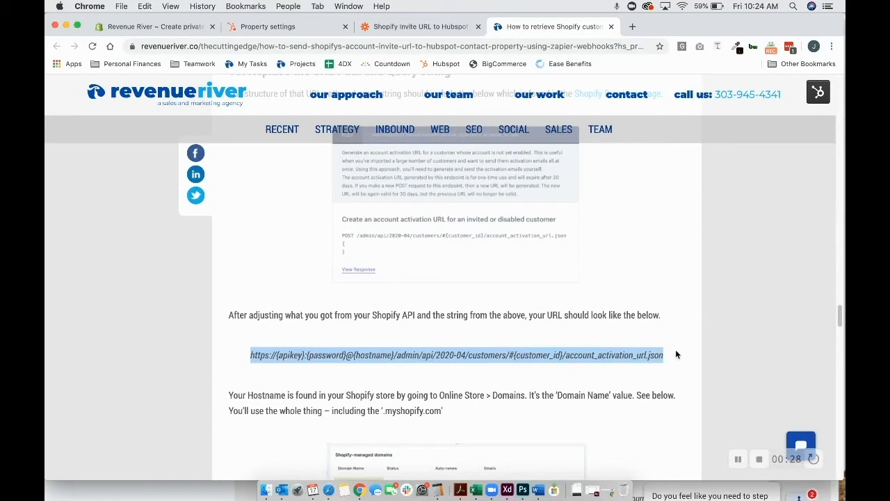
pyautogui.click(421, 26)
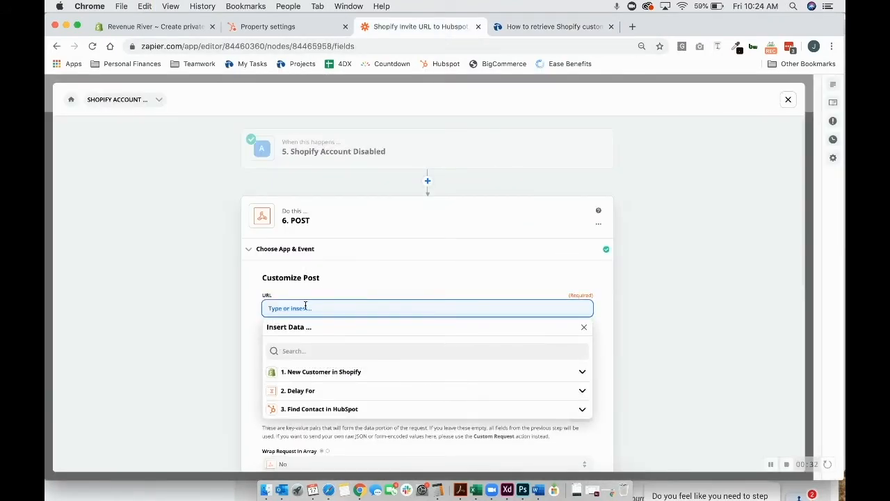
pyautogui.press('super+v')
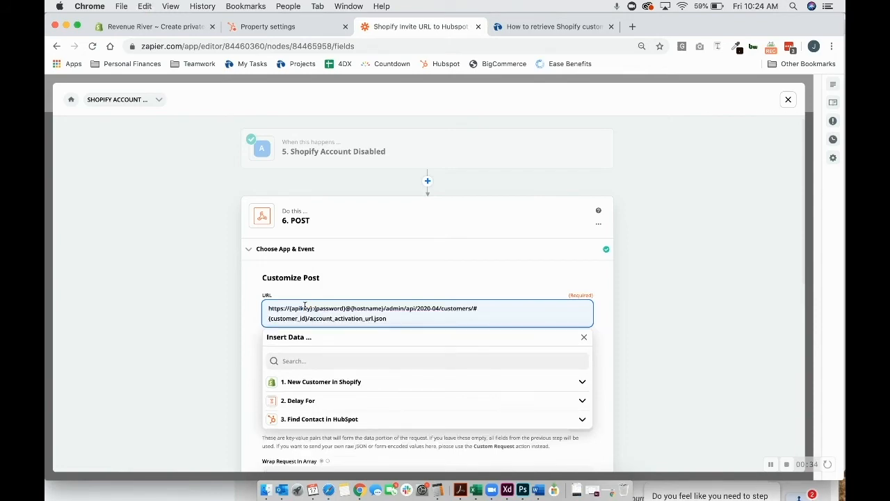
pyautogui.press('super+equal')
pyautogui.press('super+equal')
pyautogui.press('super+equal')
pyautogui.press('super+equal')
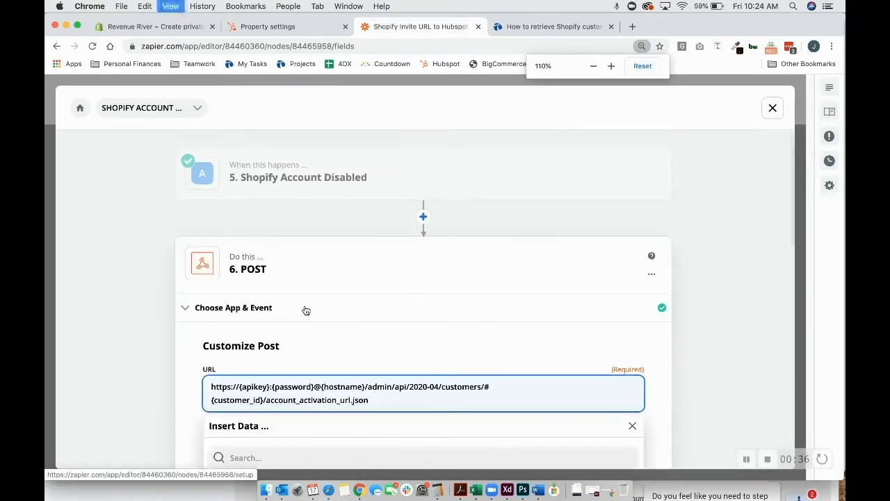
pyautogui.scroll(-3, 304, 310)
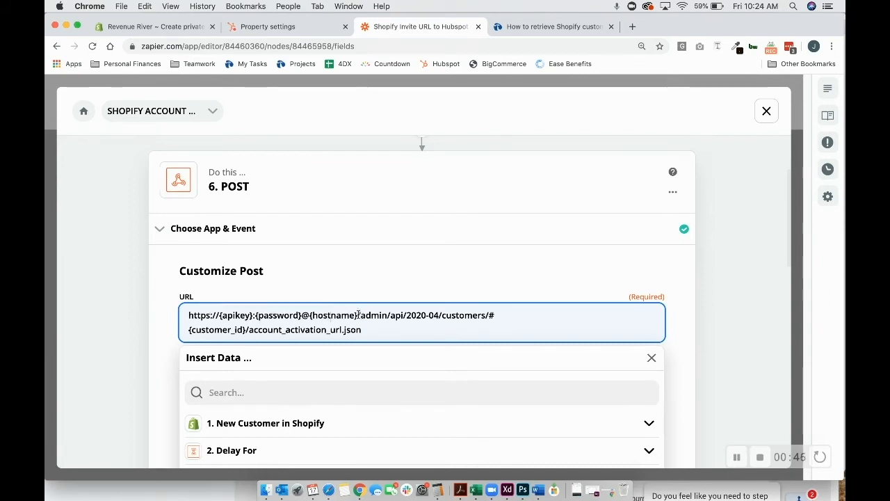
# Replace the POST URL's API key, password and hostname placeholders with the matching part of the Shopify private app's Example URL, up to .myshopify.com.
pyautogui.moveTo(358, 315); pyautogui.dragTo(143, 319)
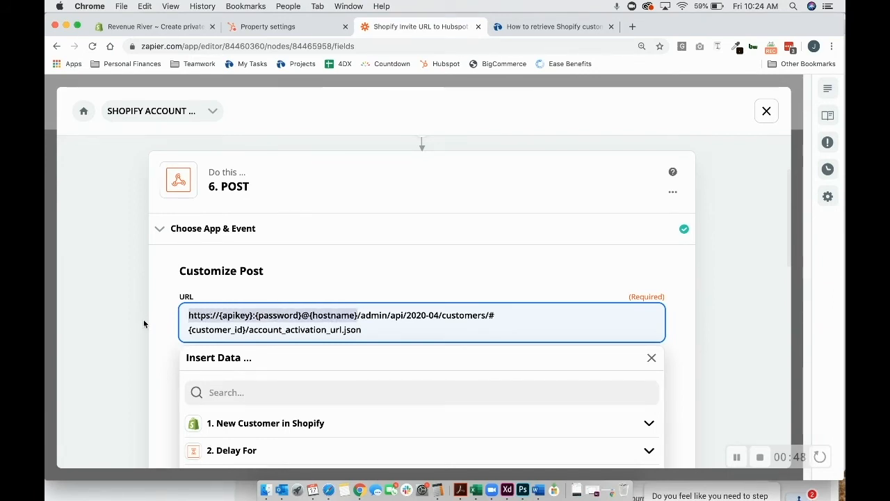
pyautogui.press('BackSpace')
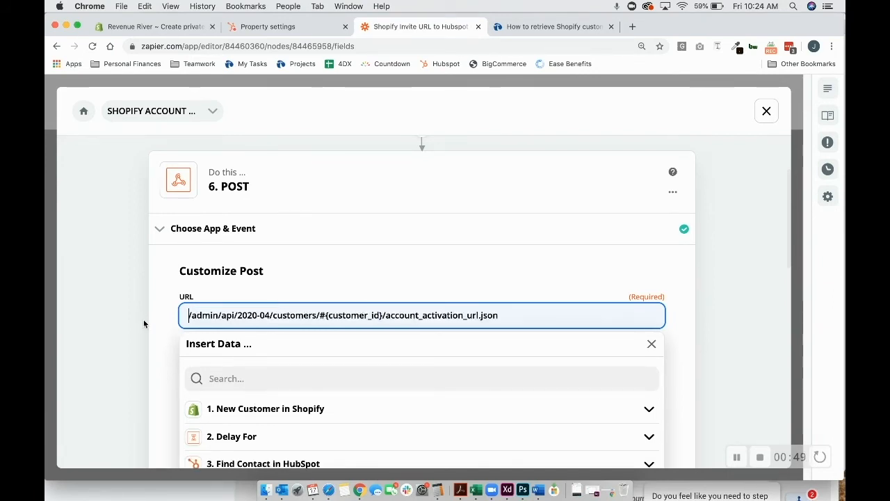
pyautogui.click(183, 28)
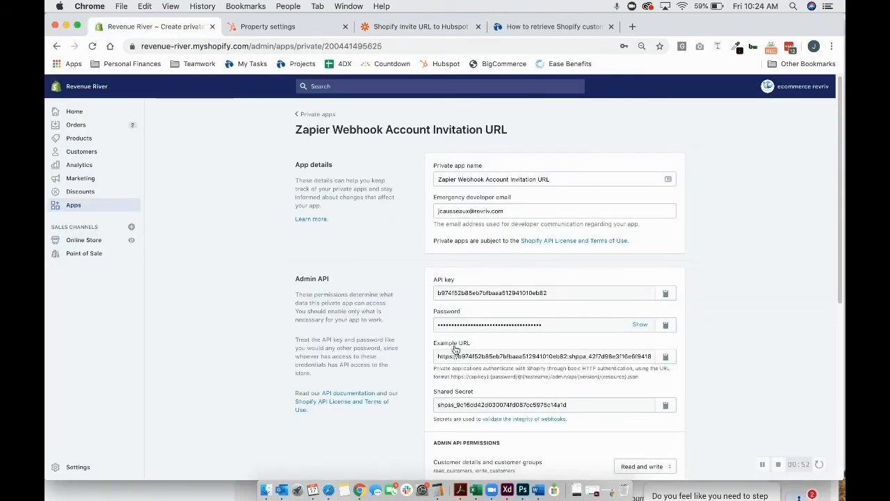
pyautogui.click(436, 356)
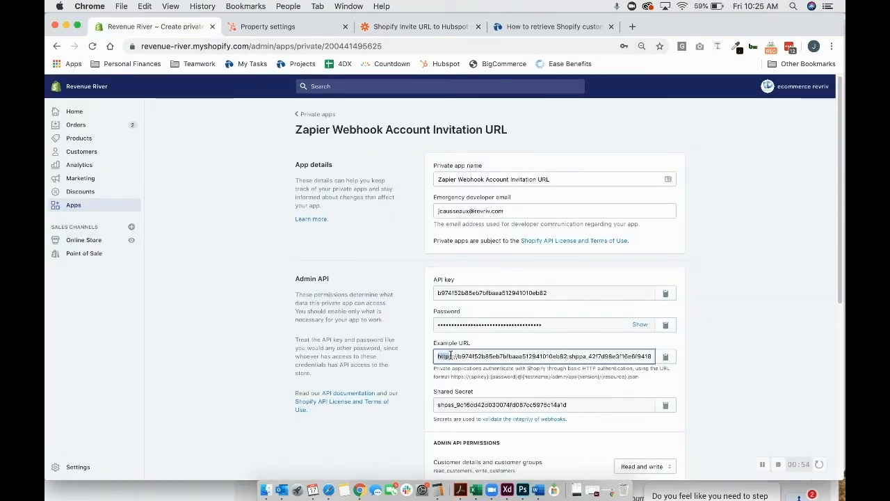
pyautogui.moveTo(450, 355); pyautogui.dragTo(578, 356)
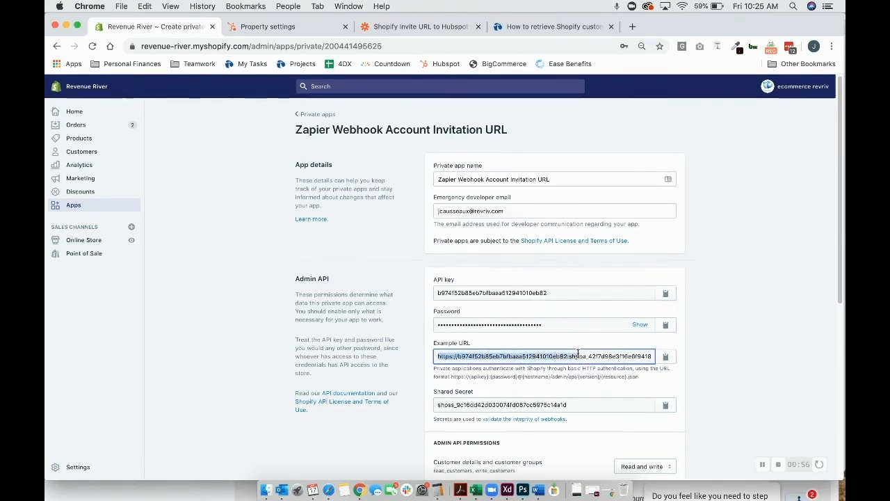
pyautogui.hscroll(3, 578, 353)
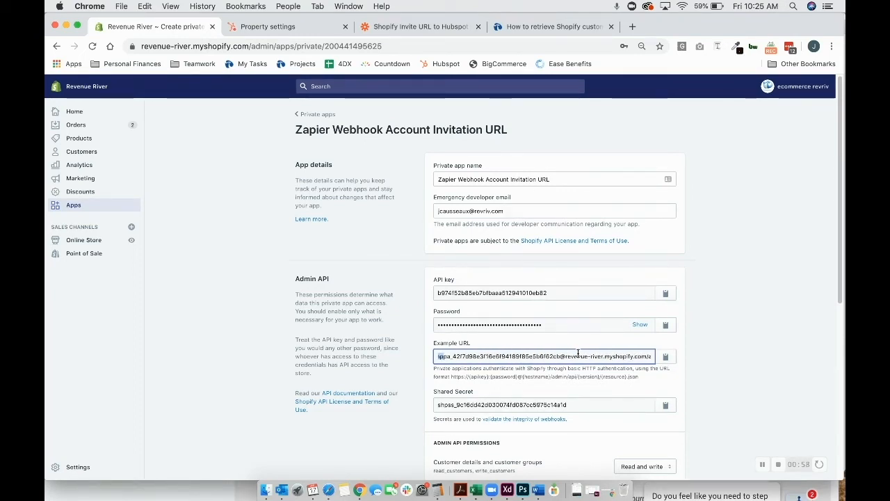
pyautogui.hscroll(2, 579, 353)
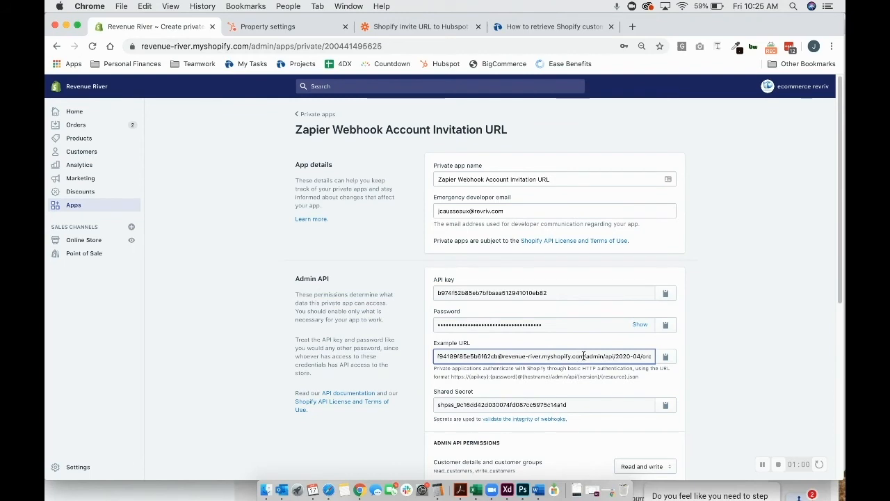
pyautogui.keyDown('shift'); pyautogui.click(583, 355); pyautogui.keyUp('shift')
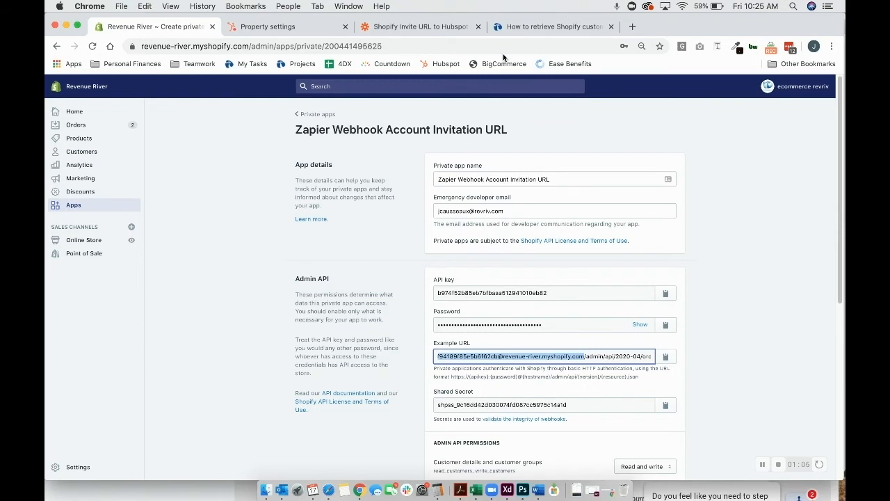
pyautogui.click(421, 26)
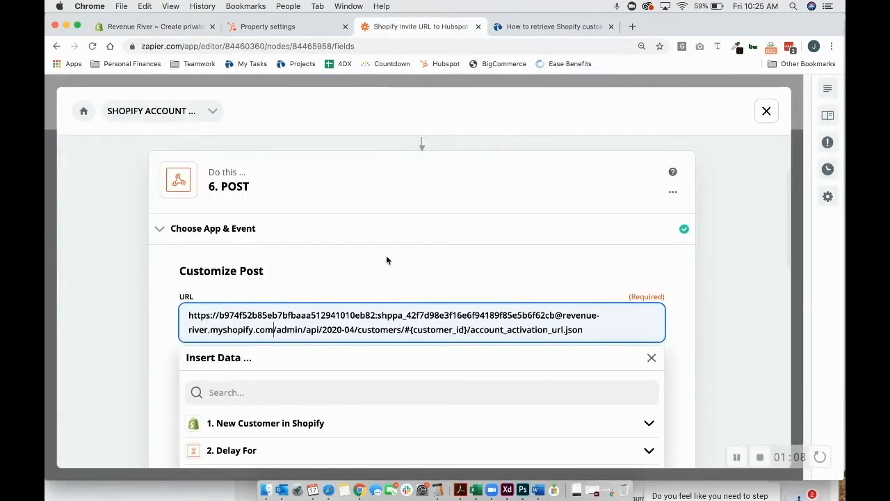
pyautogui.press('super+v')
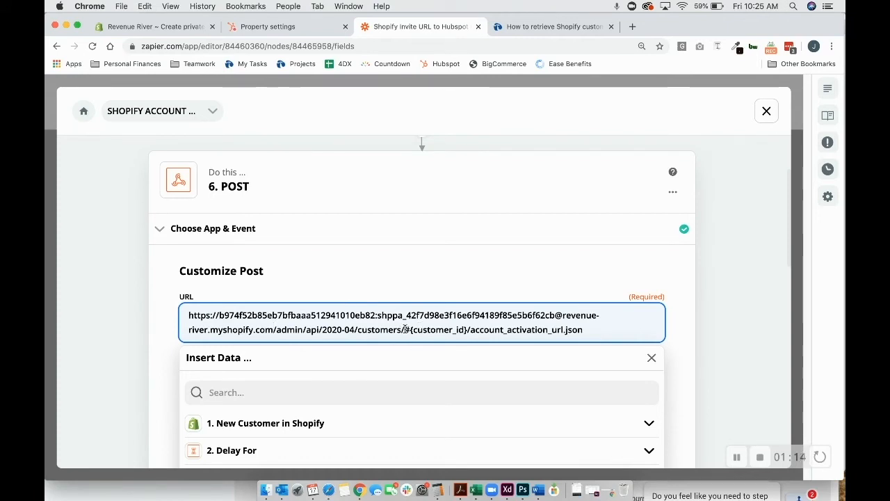
# Replace the #{customer_id} placeholder in the POST URL with the ID field from the New Customer in Shopify step.
pyautogui.moveTo(405, 329); pyautogui.dragTo(465, 334)
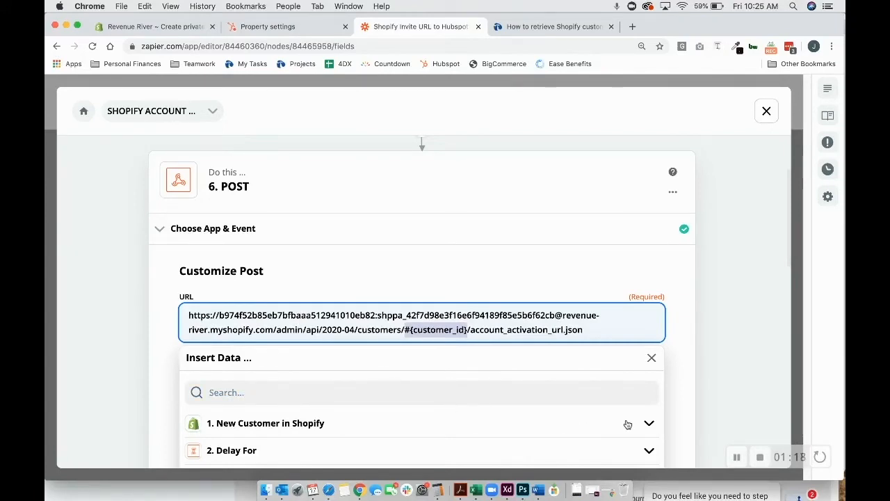
pyautogui.scroll(-3, 647, 421)
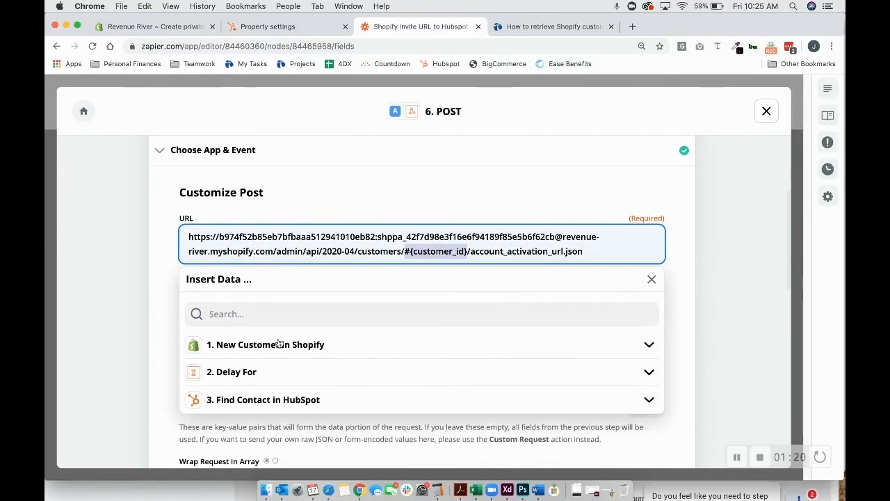
pyautogui.click(650, 345)
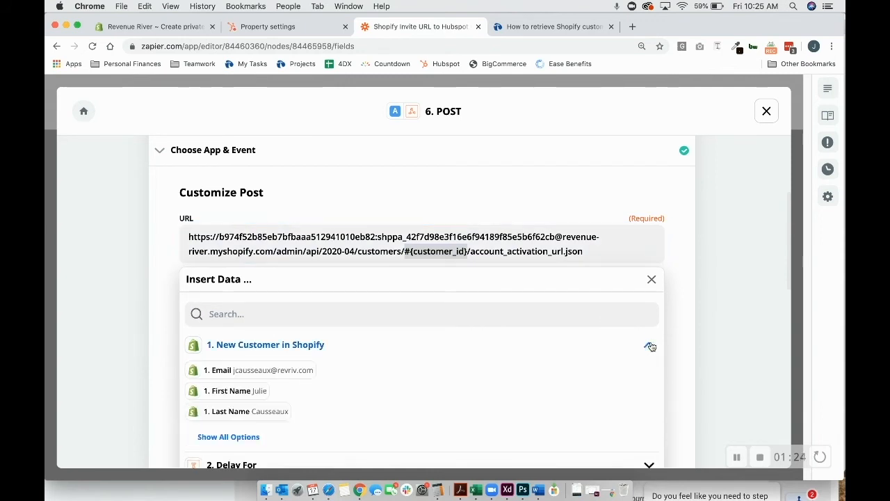
pyautogui.click(254, 442)
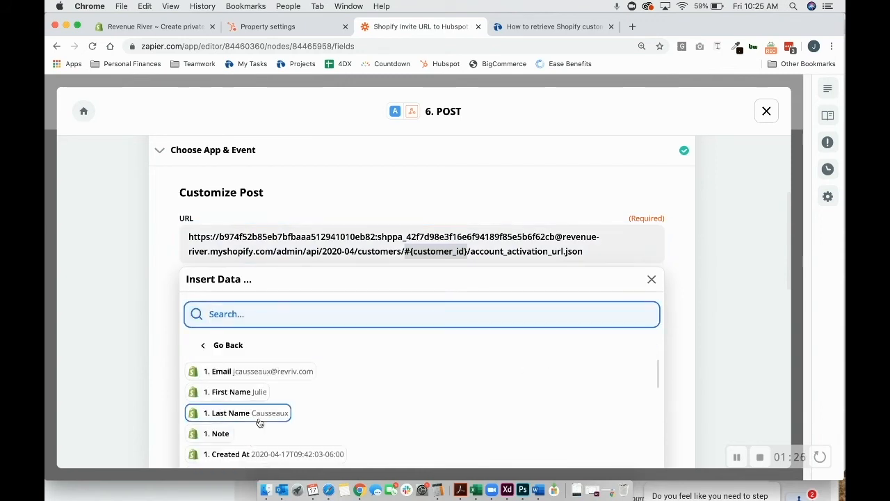
pyautogui.scroll(-3, 258, 418)
pyautogui.scroll(-4, 258, 416)
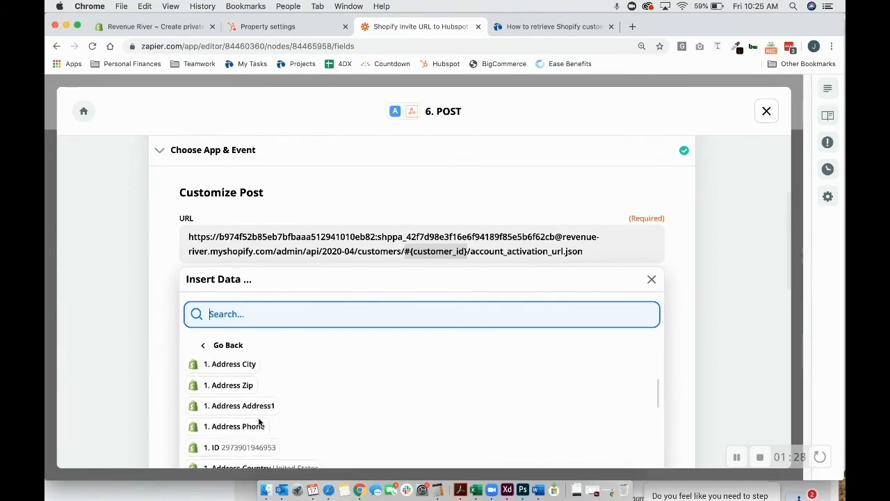
pyautogui.click(254, 401)
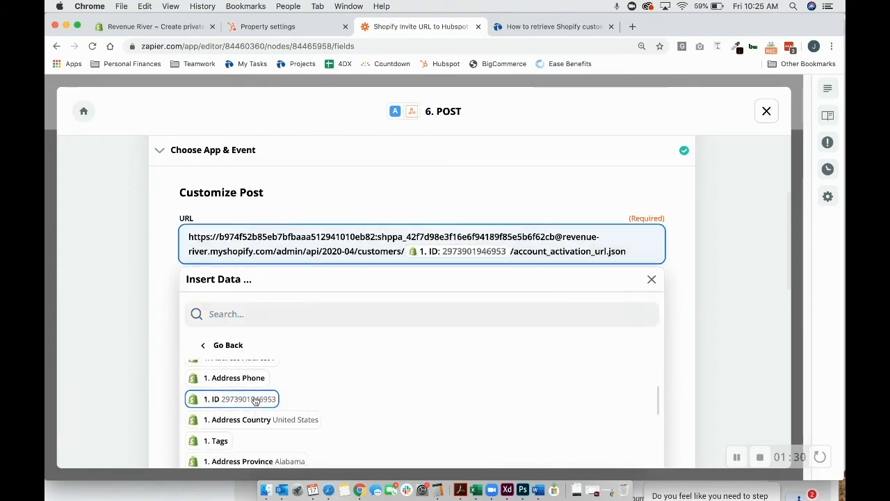
pyautogui.click(674, 250)
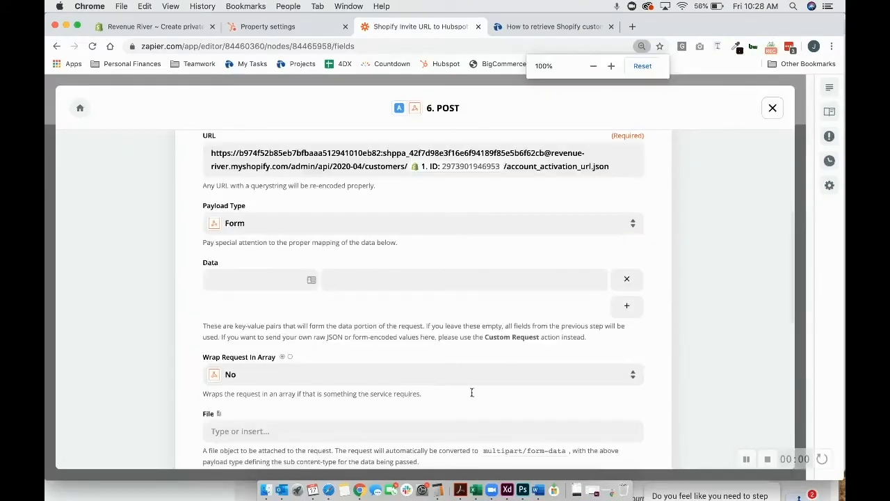
# Set the POST step's payload type to Raw.
pyautogui.scroll(1, 470, 391)
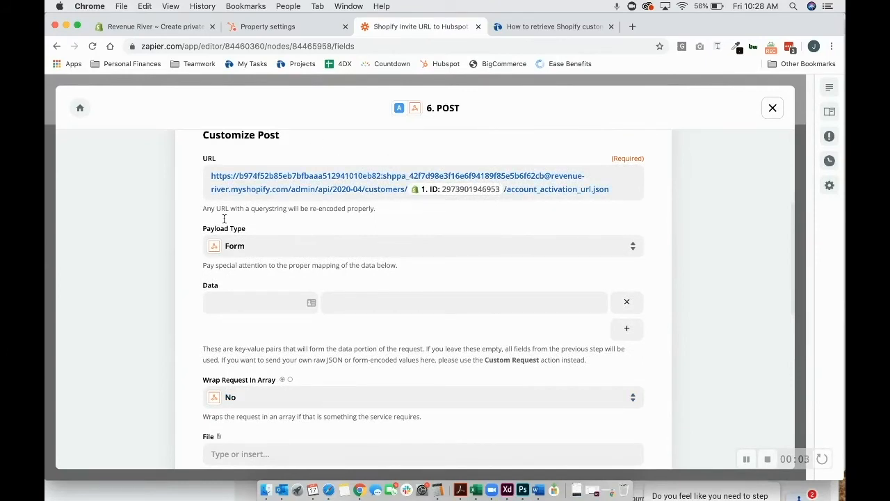
pyautogui.scroll(1, 213, 255)
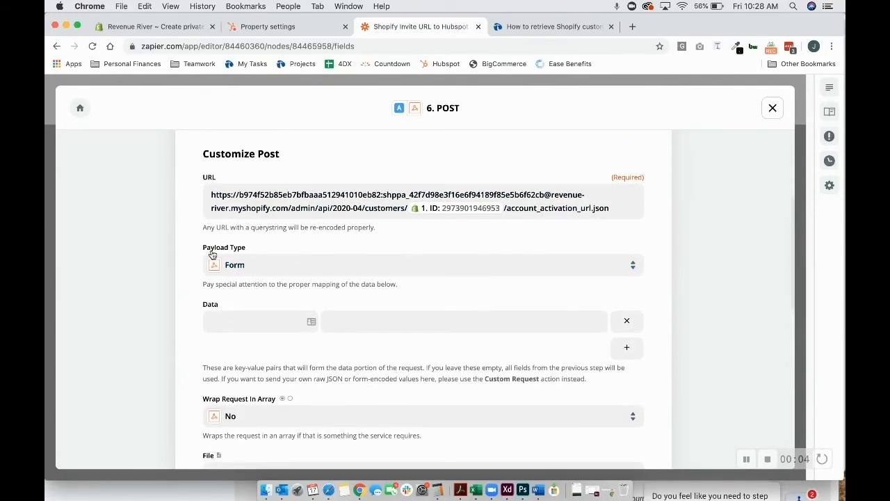
pyautogui.click(292, 270)
pyautogui.click(240, 439)
# Leave the remaining POST options at their defaults, continue to the test preview and check the customer ID in its URL.
pyautogui.scroll(-3, 212, 394)
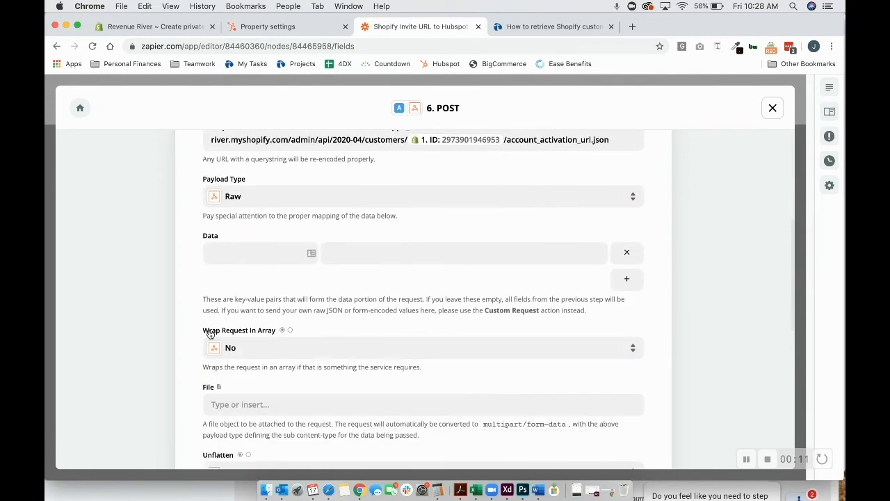
pyautogui.scroll(-8, 210, 333)
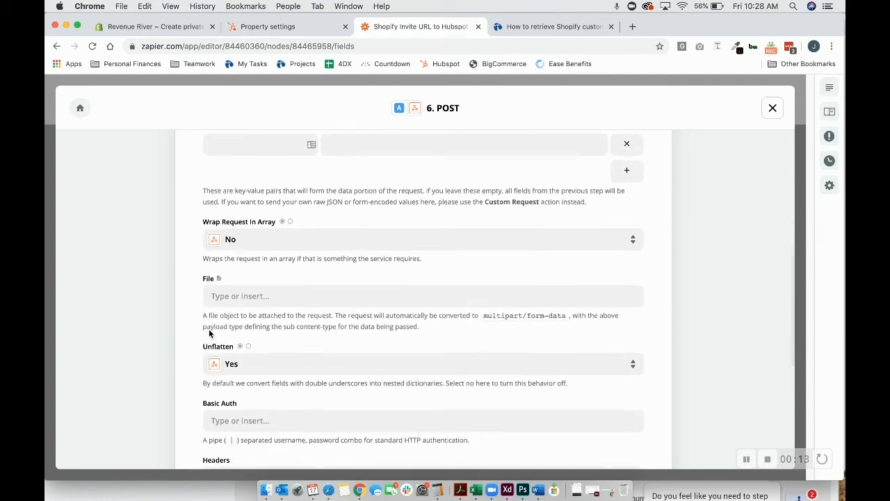
pyautogui.scroll(-4, 245, 368)
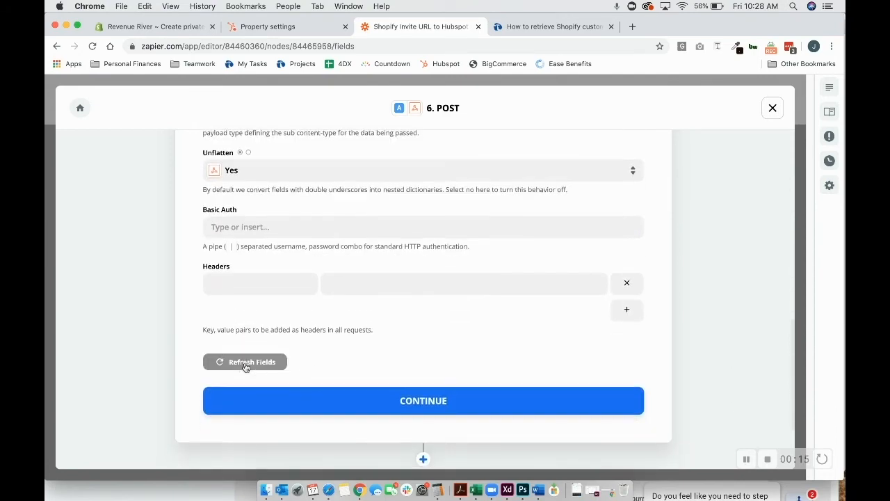
pyautogui.click(297, 401)
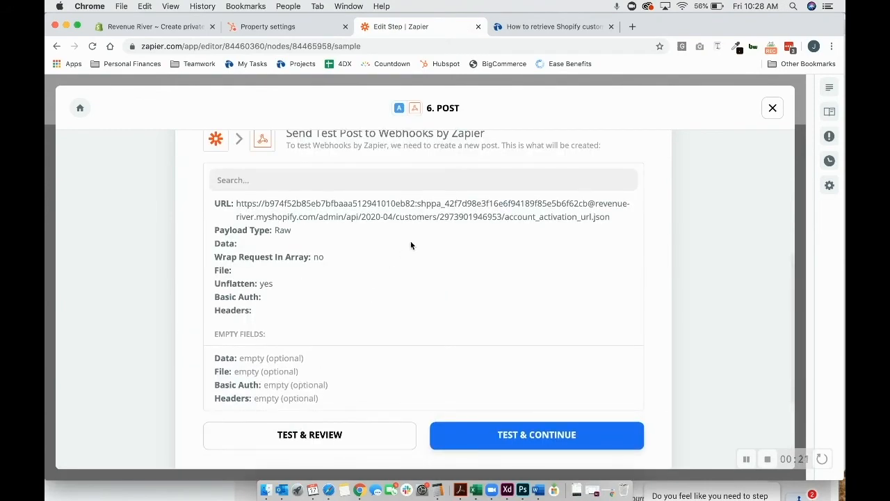
pyautogui.moveTo(440, 217); pyautogui.dragTo(490, 217)
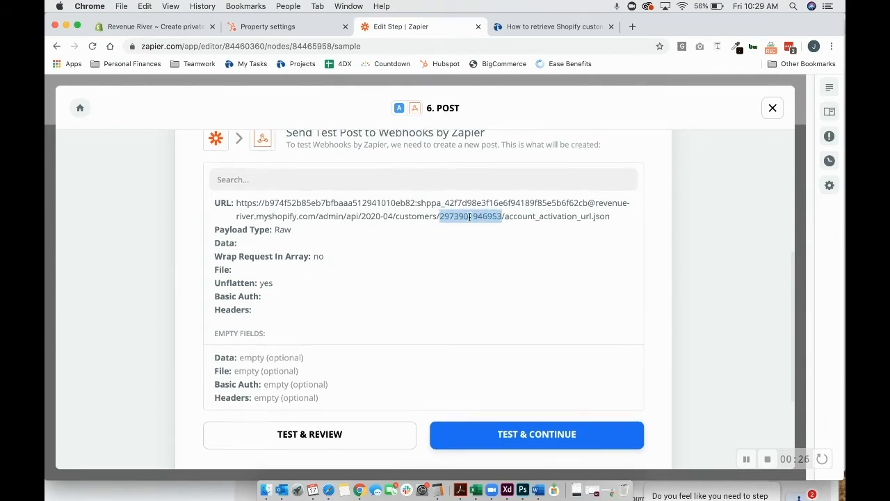
# Run the POST step's test, check the returned account_activation_url in the Send Data results and finish editing the step.
pyautogui.scroll(-2, 327, 207)
pyautogui.click(554, 398)
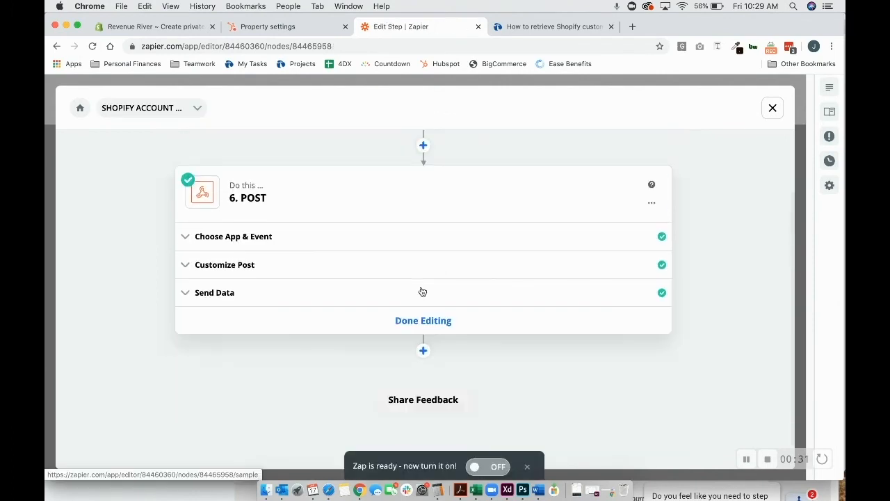
pyautogui.click(182, 299)
pyautogui.scroll(-3, 245, 335)
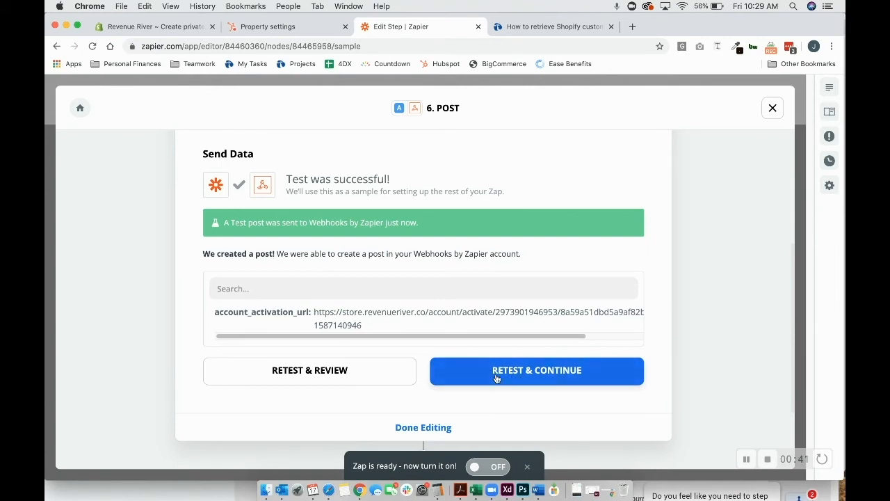
pyautogui.click(429, 425)
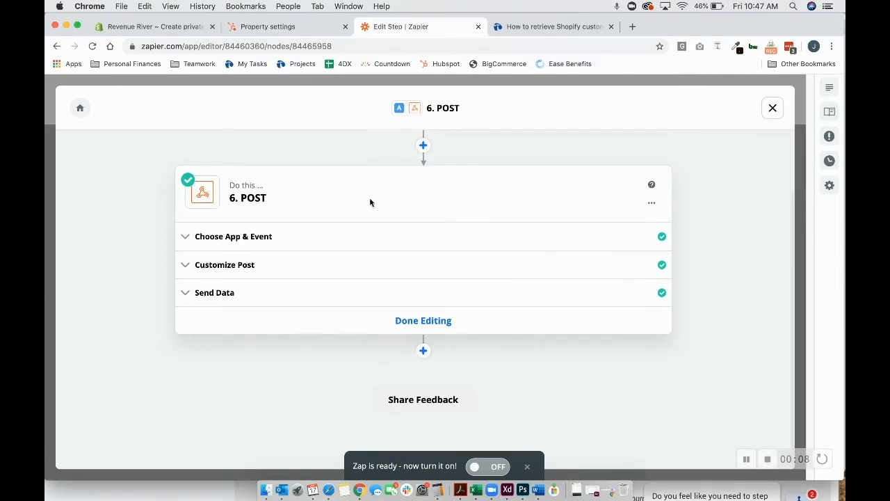
# Add a HubSpot action after the POST step with the Create or Update Contact event and continue to the account selection.
pyautogui.click(423, 350)
pyautogui.write('hub')
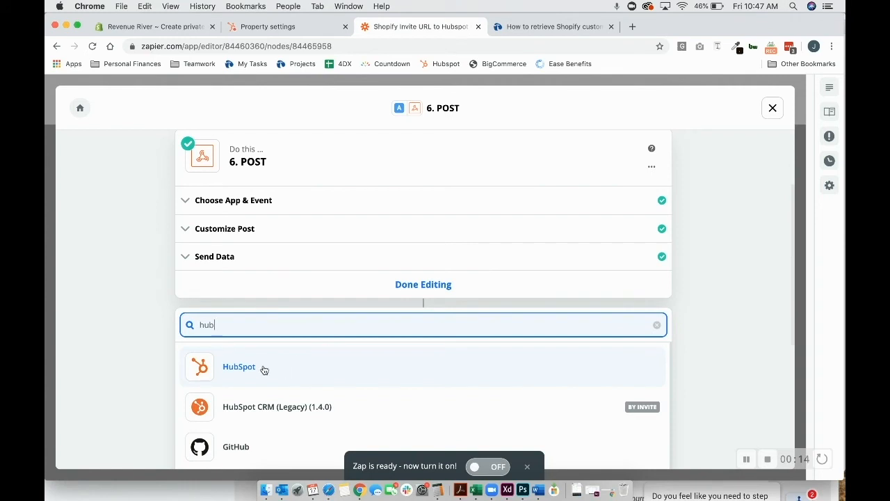
pyautogui.click(263, 368)
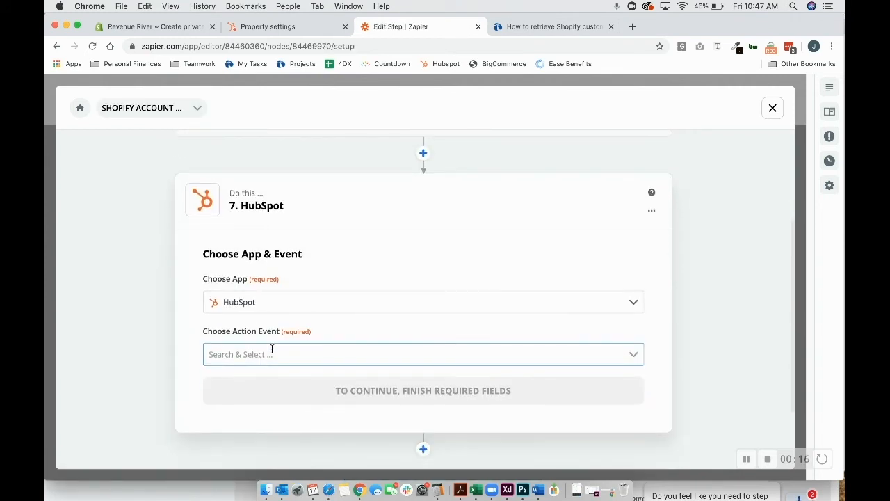
pyautogui.click(272, 354)
pyautogui.write('upda')
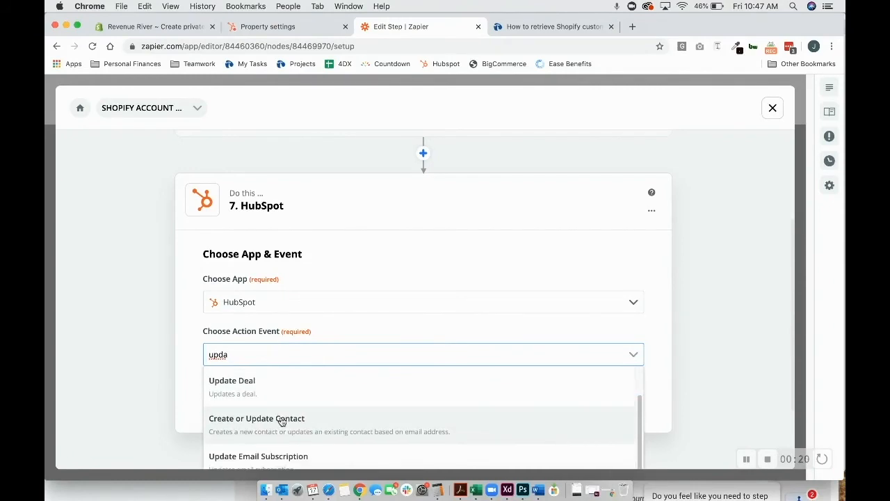
pyautogui.click(281, 420)
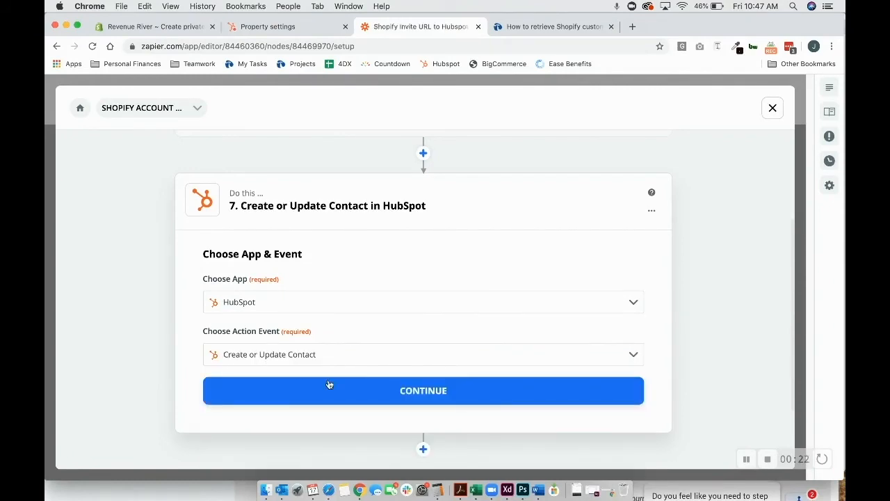
pyautogui.click(398, 388)
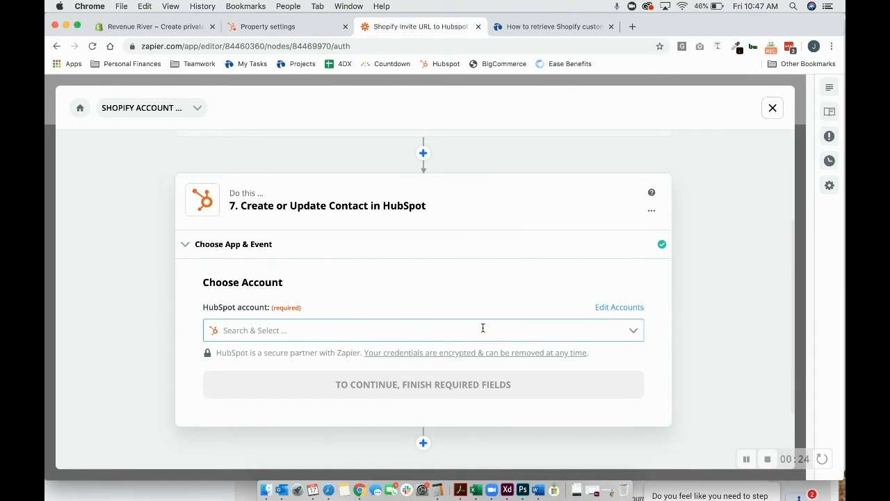
# Select the Revenue River HubSpot account for the Create or Update Contact step and continue to its contact fields.
pyautogui.click(483, 329)
pyautogui.write('rev')
pyautogui.click(390, 391)
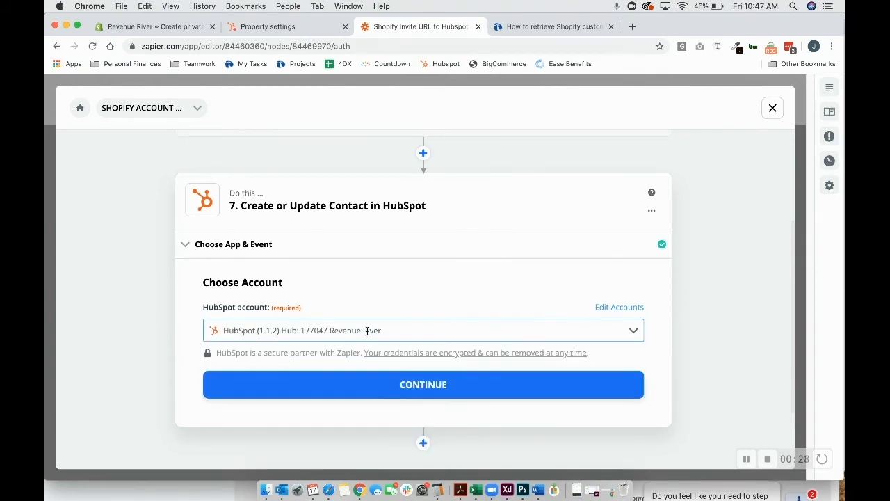
pyautogui.click(403, 383)
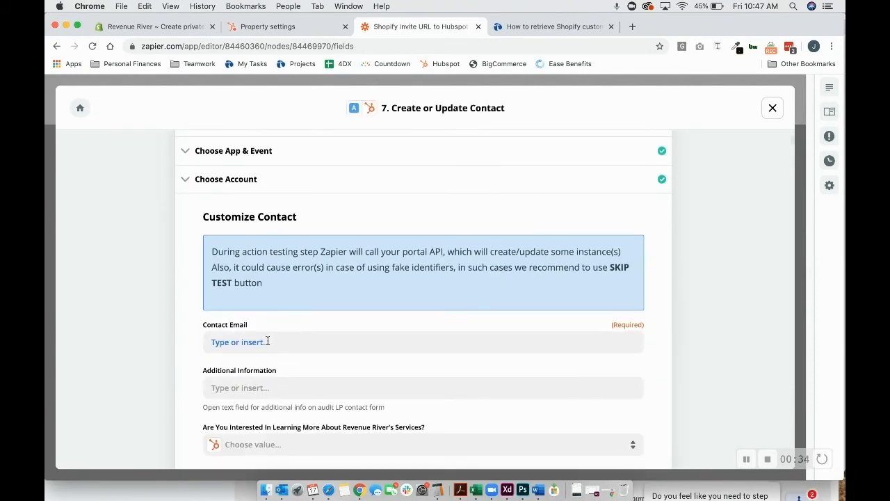
# Map Contact Email to the Email field from the New Customer in Shopify step.
pyautogui.click(267, 342)
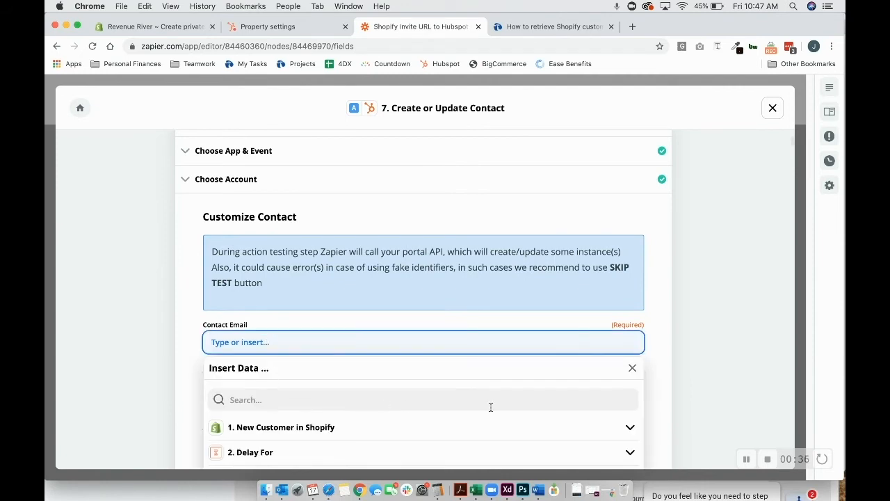
pyautogui.click(549, 424)
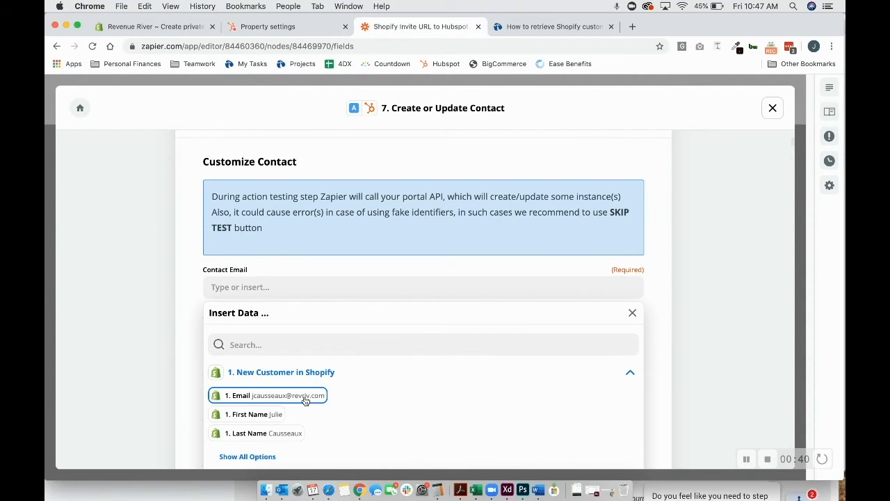
pyautogui.click(305, 398)
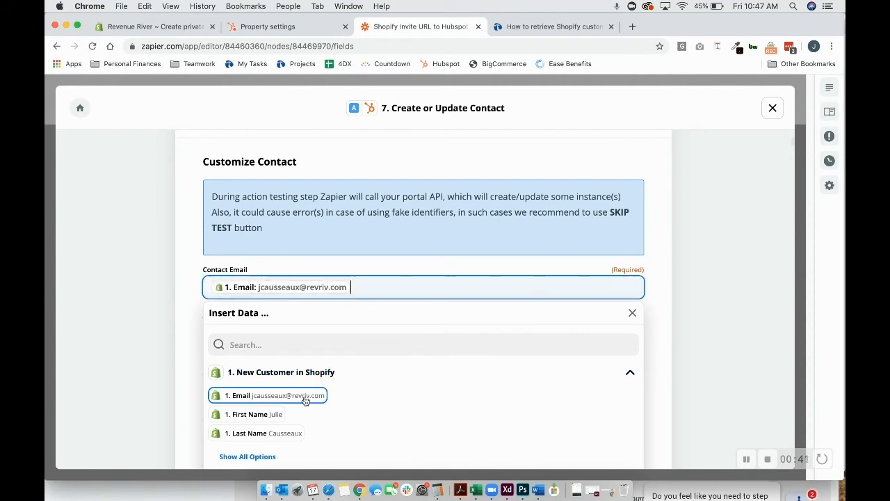
pyautogui.click(198, 318)
# Find the Shopify Customer Account Invite URL property by searching the page for "URL" and map it to the POST step's Account Activation URL.
pyautogui.scroll(-1, 182, 328)
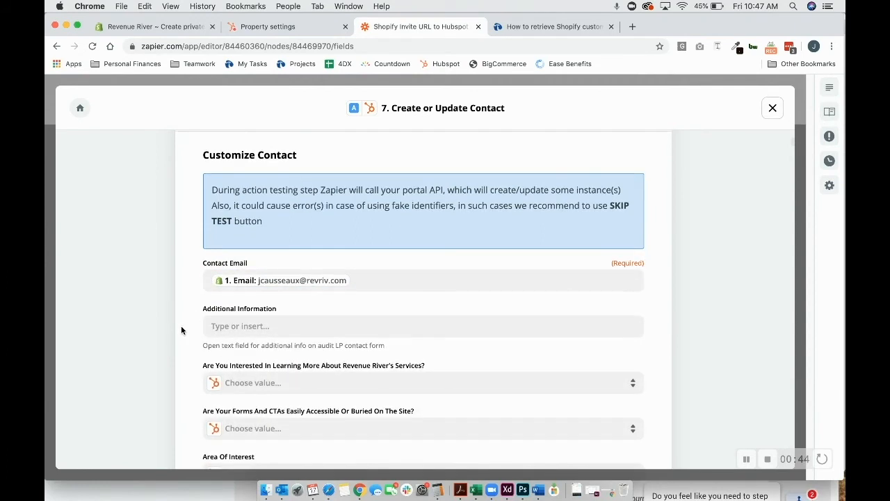
pyautogui.scroll(-1, 182, 331)
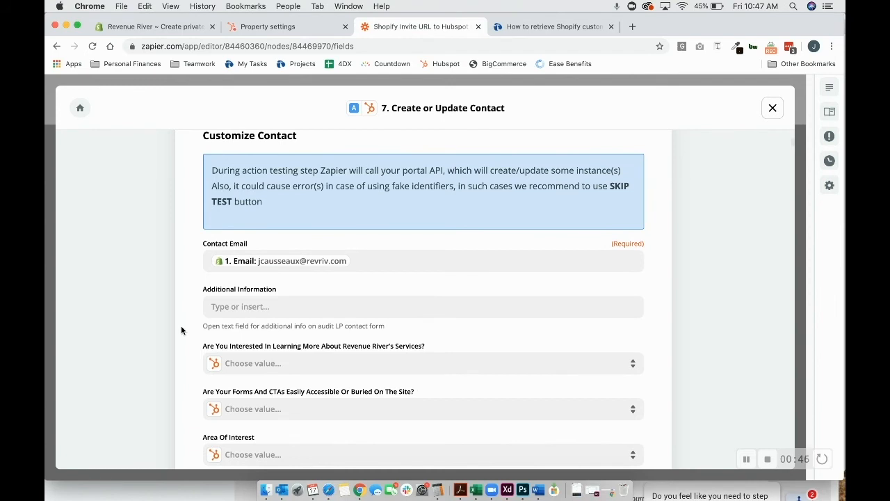
pyautogui.press('super+f')
pyautogui.write('ac')
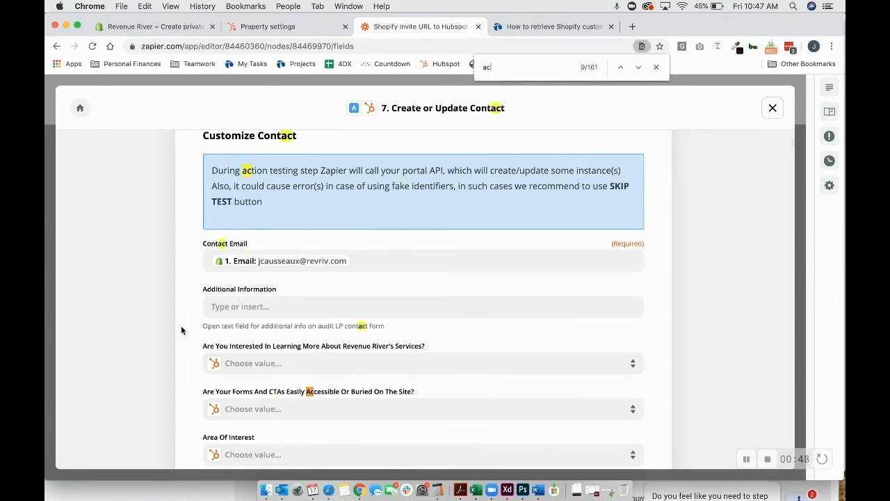
pyautogui.press('BackSpace')
pyautogui.press('BackSpace')
pyautogui.write('U*RL')
pyautogui.press('BackSpace')
pyautogui.write('RL')
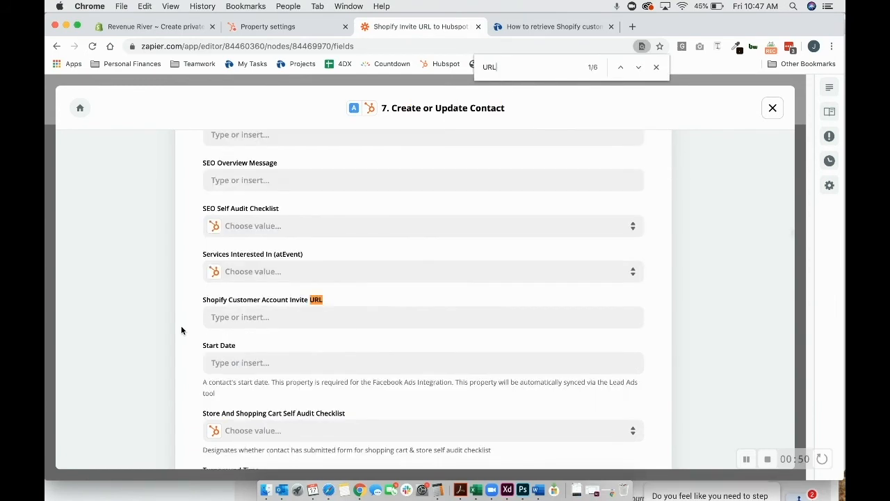
pyautogui.click(237, 316)
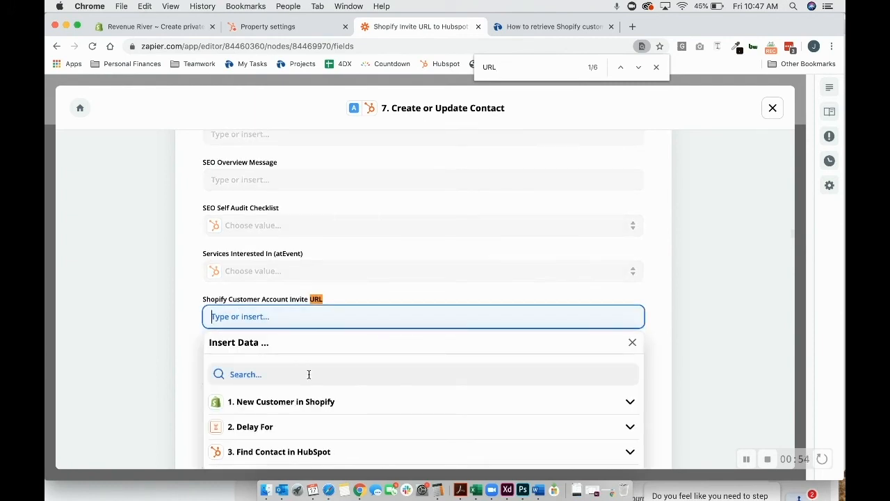
pyautogui.scroll(-3, 279, 369)
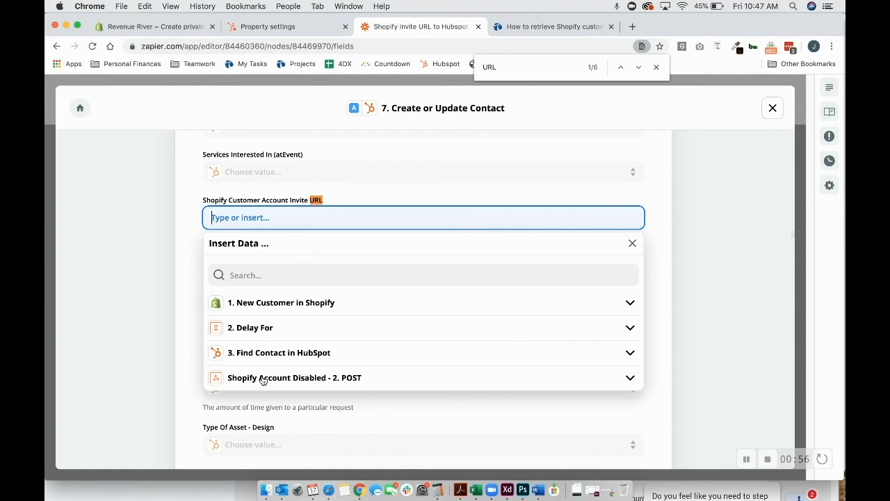
pyautogui.click(629, 380)
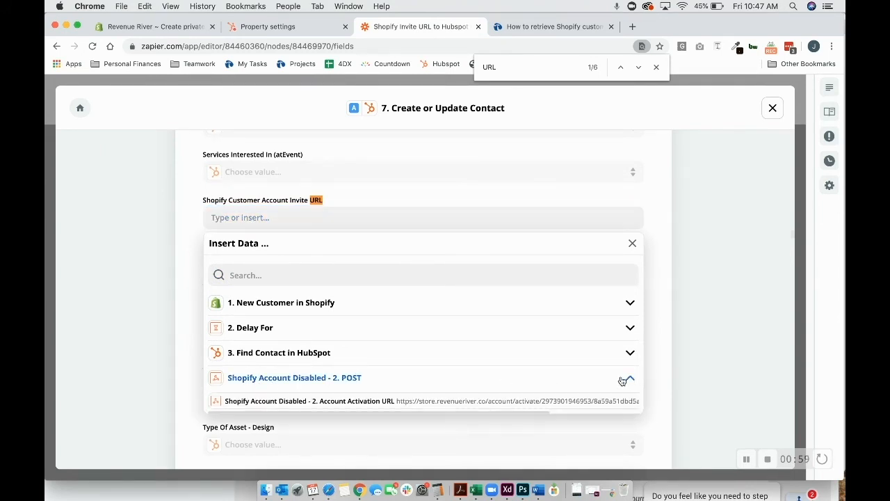
pyautogui.click(382, 402)
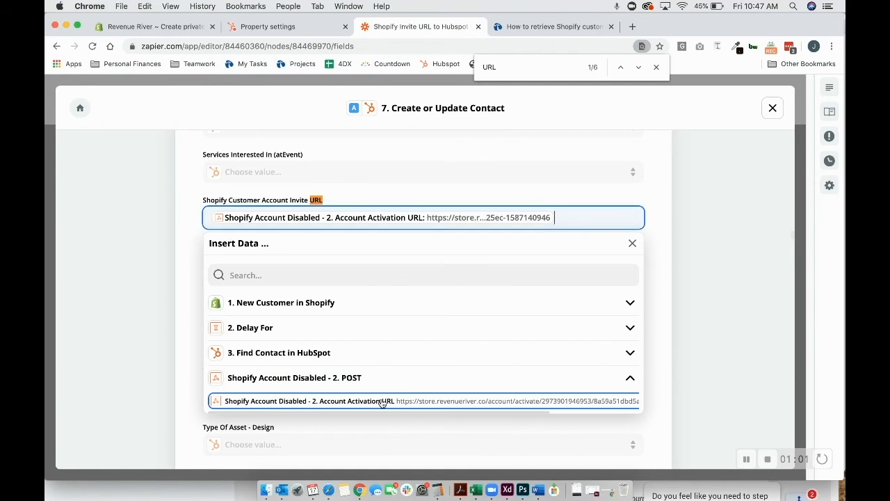
pyautogui.click(184, 293)
# Review the HubSpot contact field mappings from Contact Email through to the end of the form.
pyautogui.scroll(20, 184, 292)
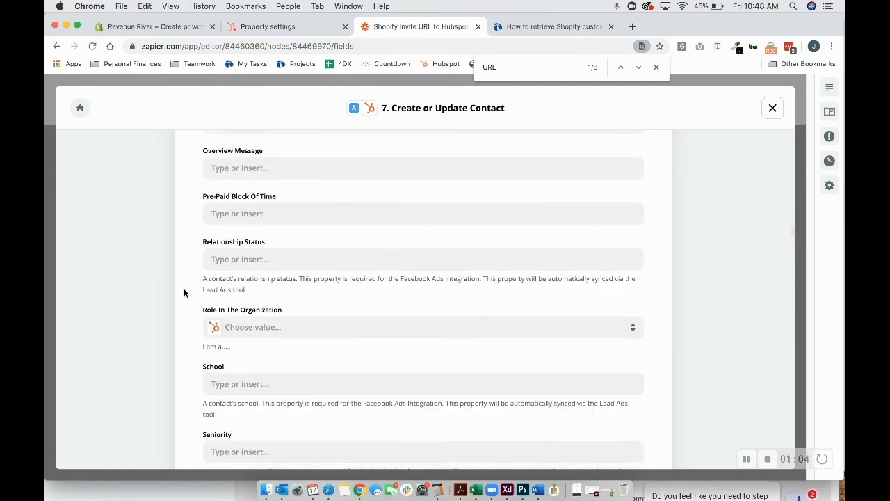
pyautogui.scroll(10, 184, 292)
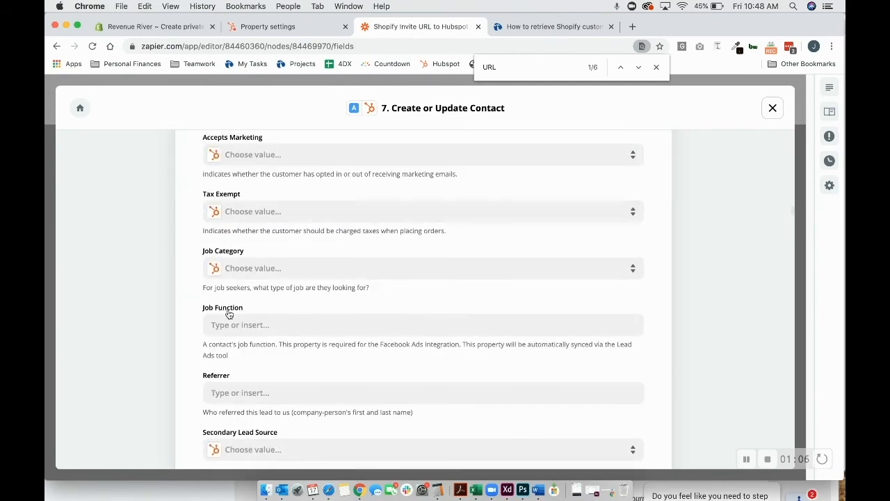
pyautogui.scroll(15, 287, 225)
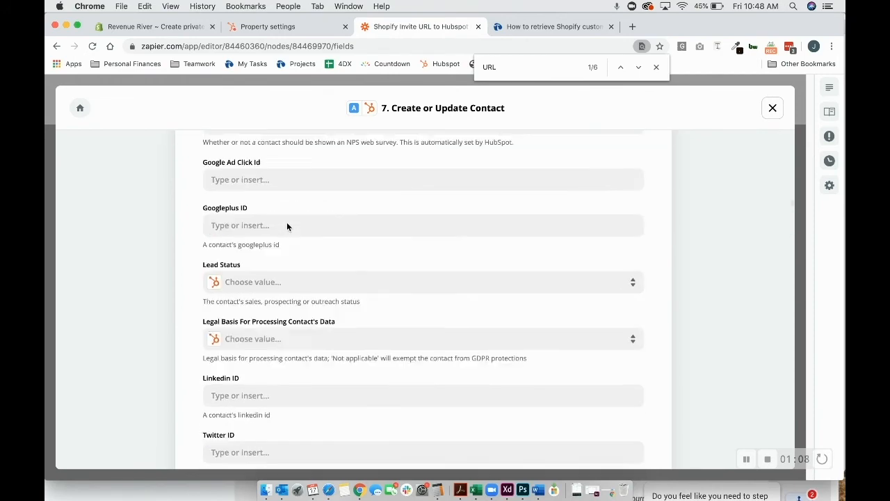
pyautogui.scroll(-2, 262, 285)
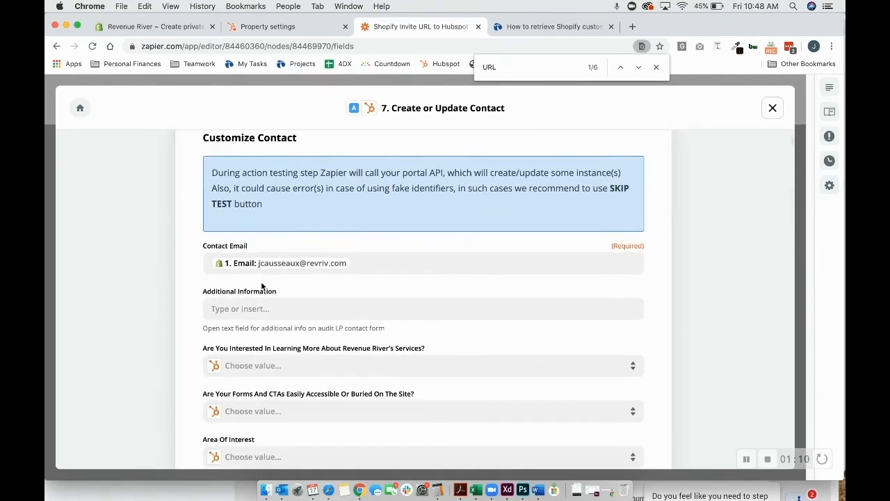
pyautogui.scroll(-20, 252, 290)
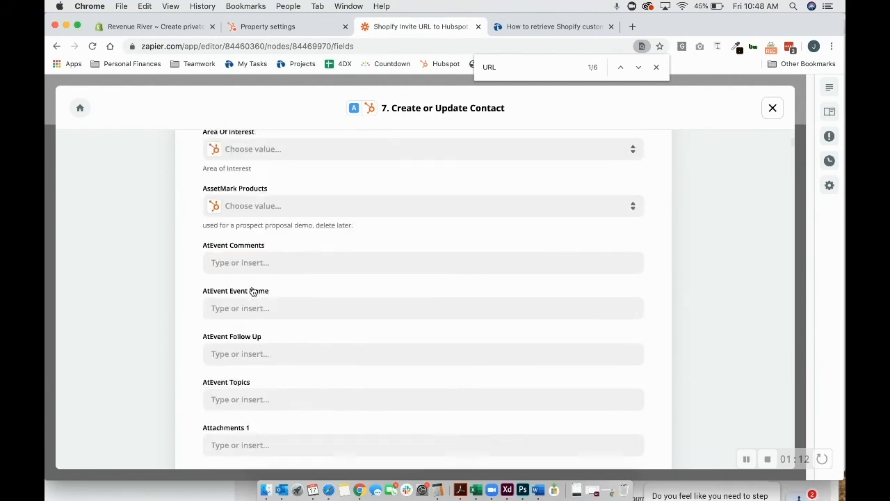
pyautogui.scroll(-20, 252, 290)
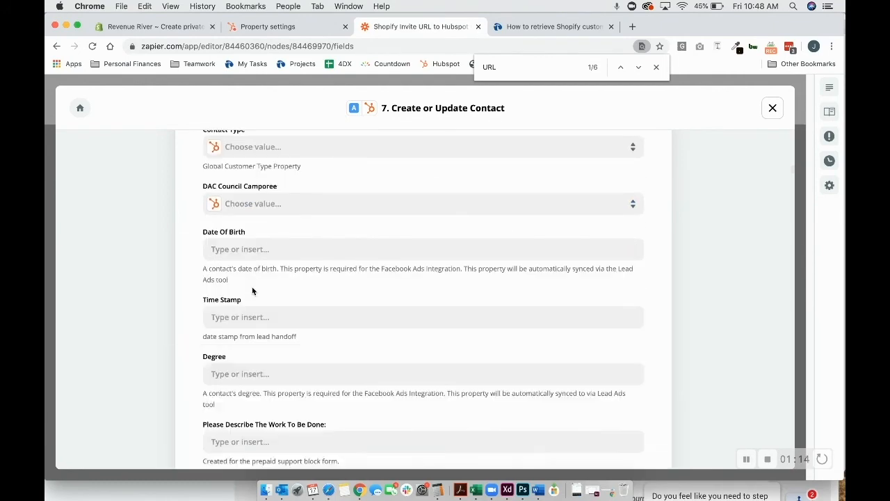
pyautogui.scroll(-20, 252, 291)
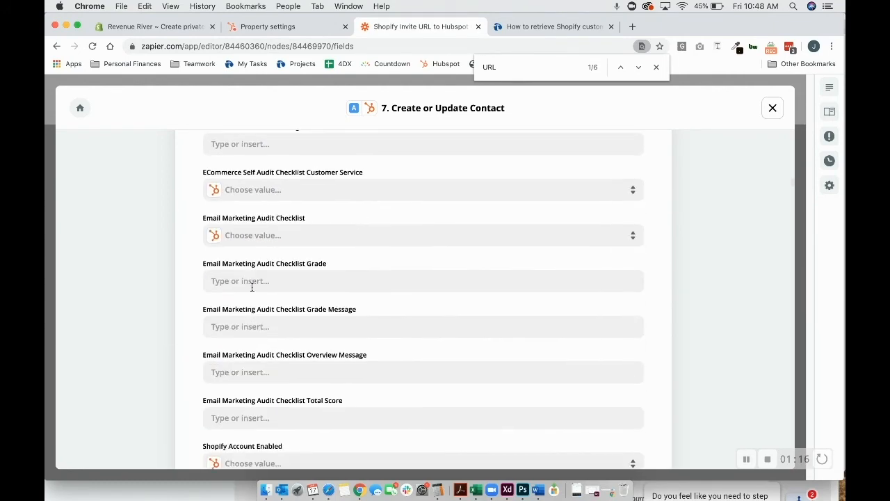
pyautogui.scroll(-20, 252, 291)
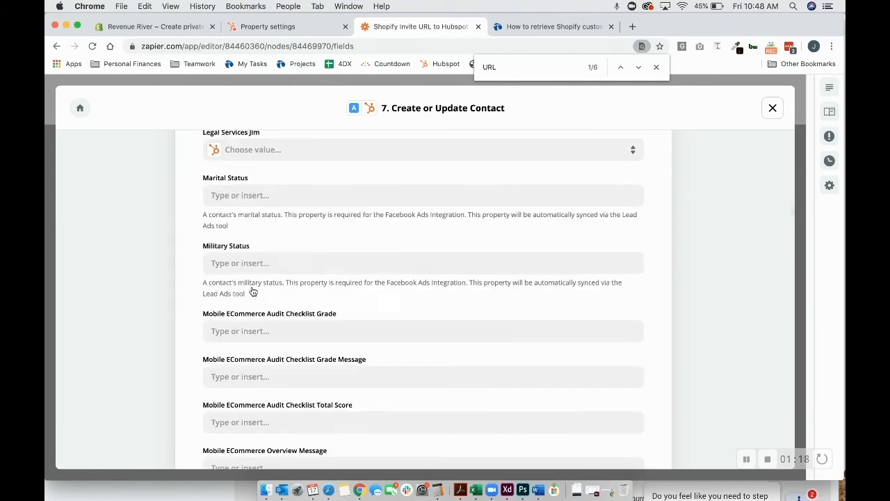
pyautogui.scroll(-20, 254, 291)
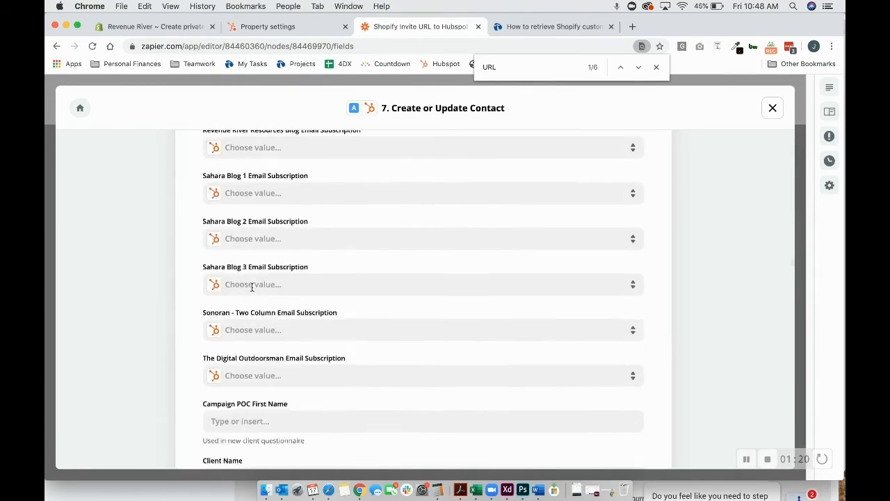
pyautogui.scroll(-20, 253, 290)
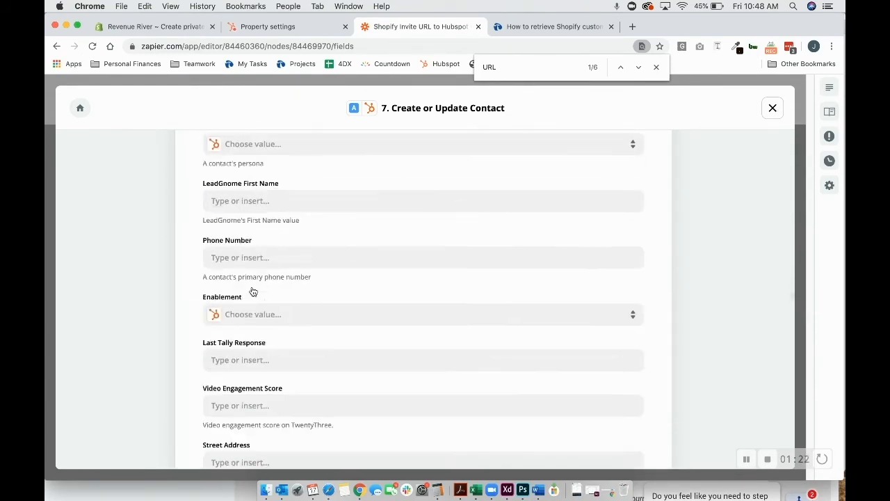
pyautogui.scroll(-20, 252, 291)
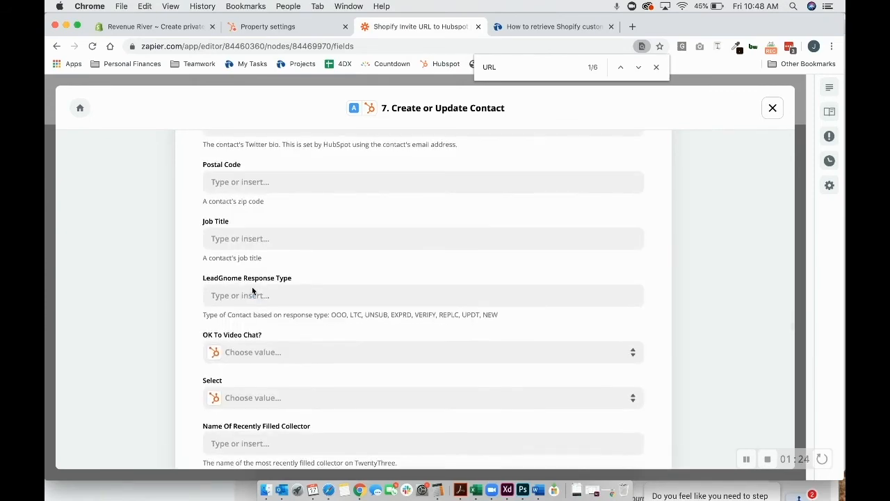
pyautogui.scroll(-20, 253, 287)
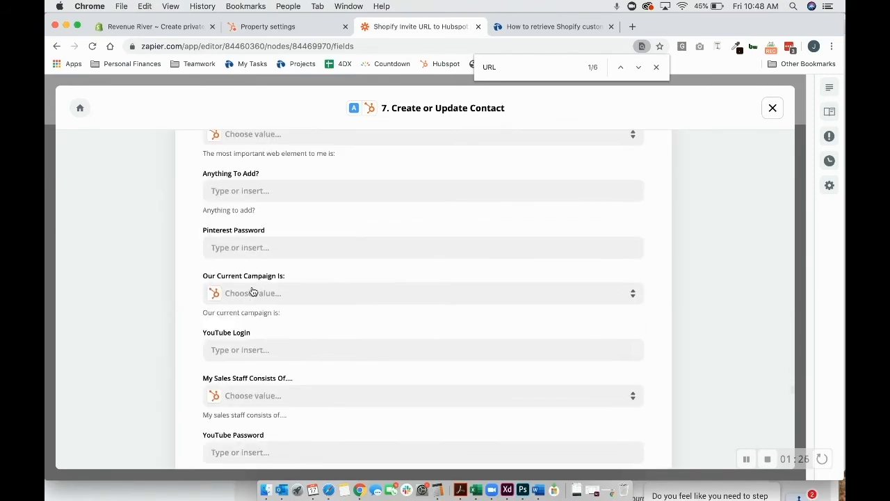
pyautogui.scroll(-20, 254, 285)
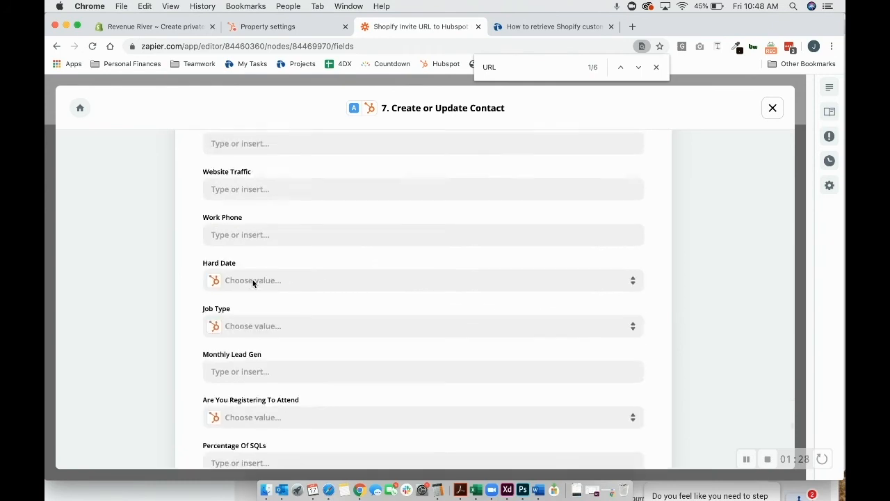
pyautogui.scroll(-20, 253, 284)
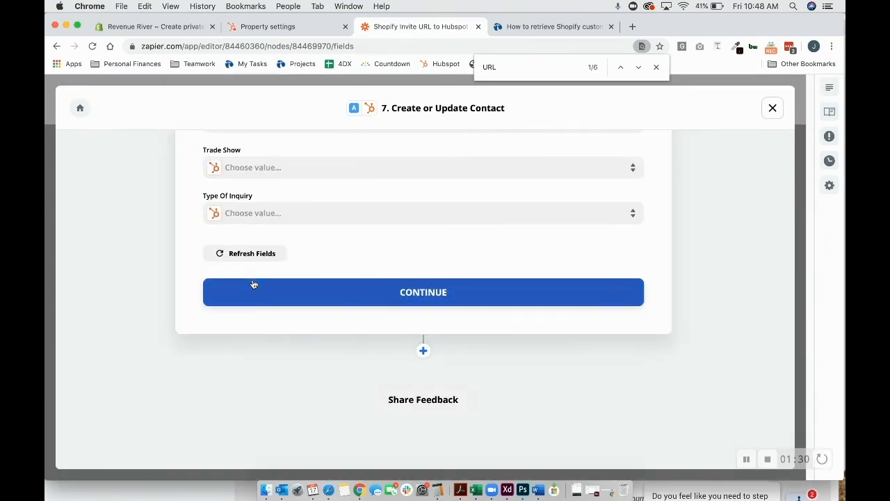
# Continue past the contact fields, send a test contact to HubSpot from the Create or Update Contact step, and open the Send Data result.
pyautogui.click(372, 297)
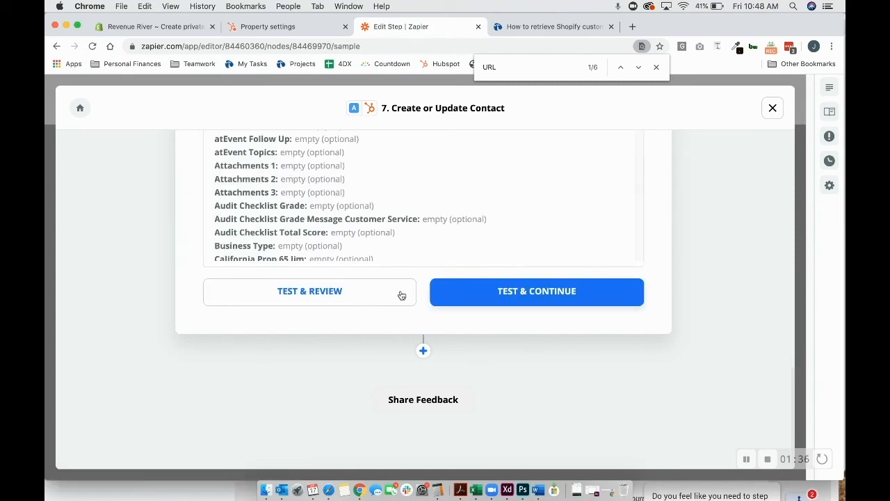
pyautogui.click(474, 296)
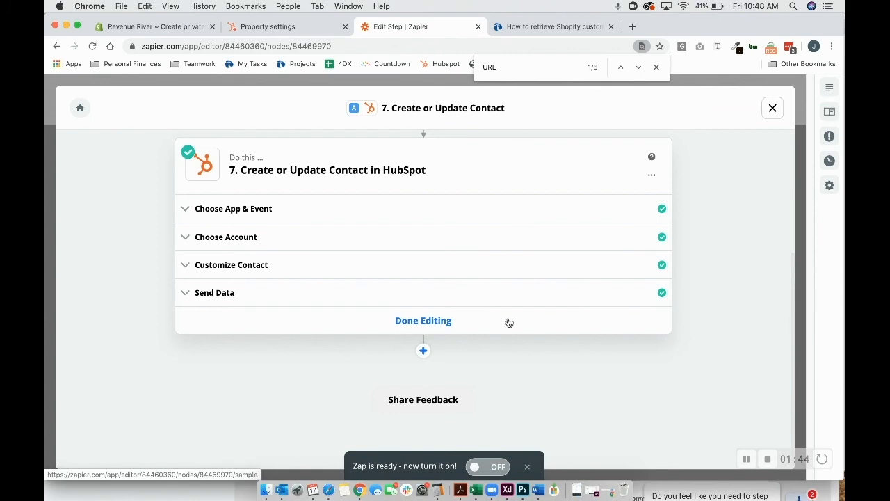
pyautogui.click(335, 288)
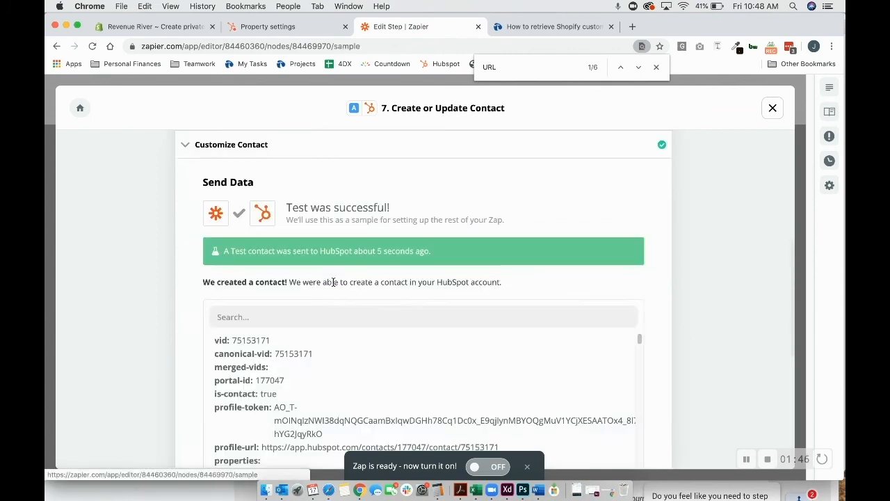
# Review the HubSpot test result, then finish editing the Create or Update Contact step and dismiss the page search.
pyautogui.scroll(5, 426, 167)
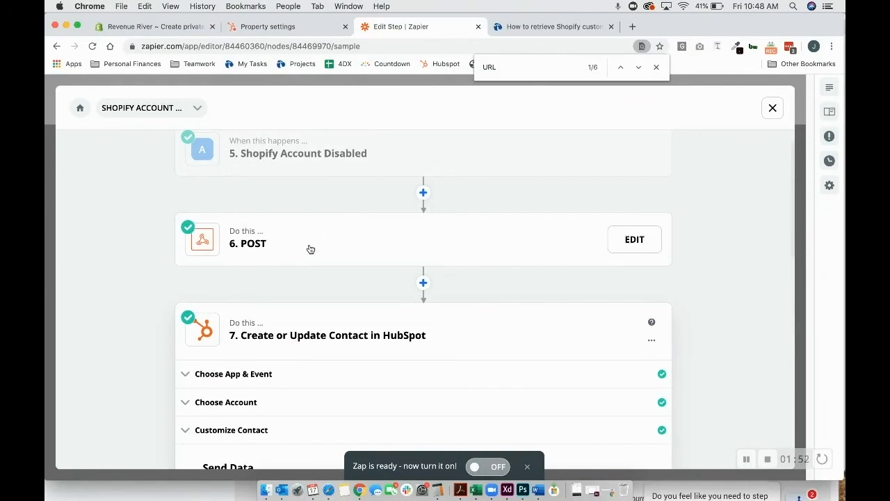
pyautogui.scroll(-3, 310, 249)
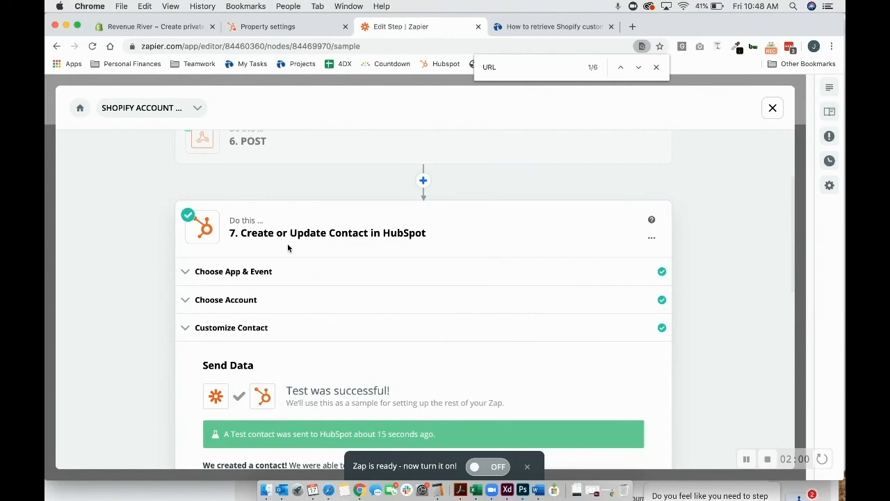
pyautogui.scroll(-1, 288, 248)
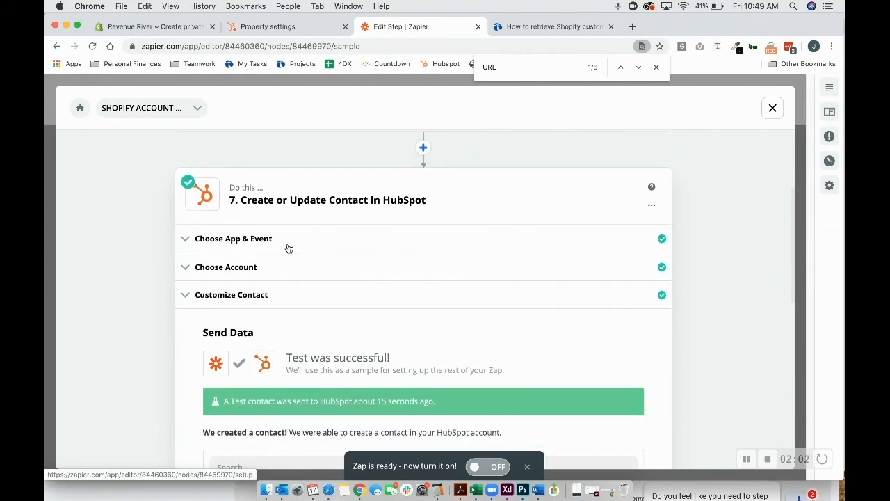
pyautogui.scroll(-2, 289, 249)
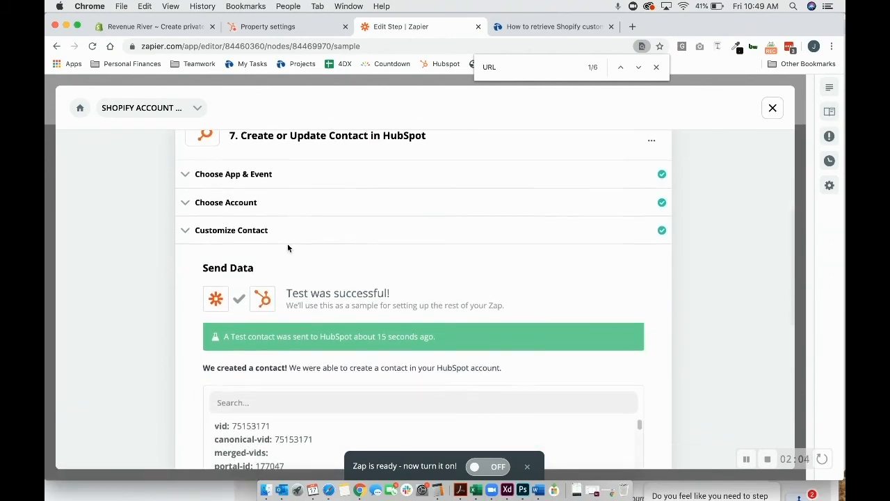
pyautogui.scroll(-10, 288, 248)
pyautogui.click(414, 395)
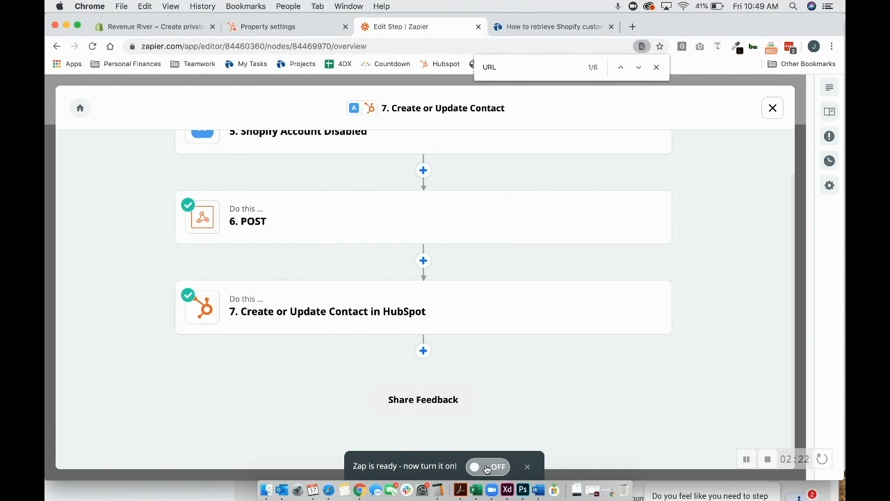
pyautogui.click(655, 67)
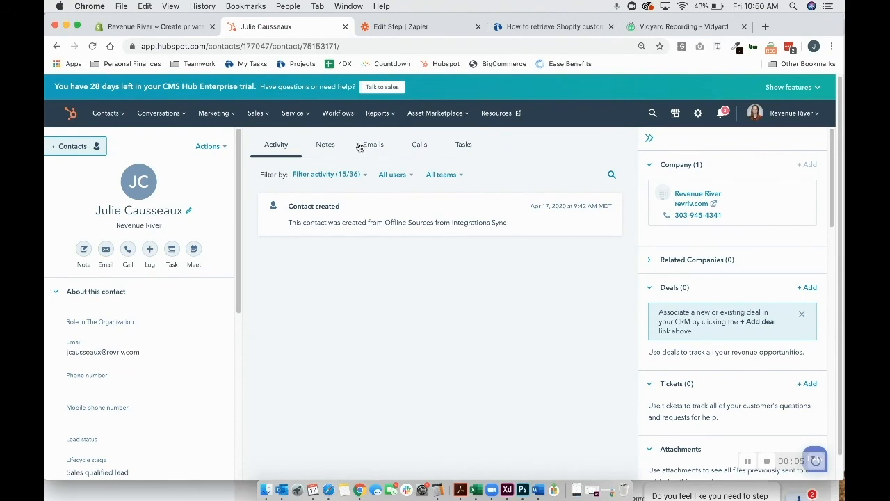
# Check the test contact's About section in HubSpot, then open all of its properties and search them for "url".
pyautogui.moveTo(208, 352)
pyautogui.scroll(-10, 207, 352)
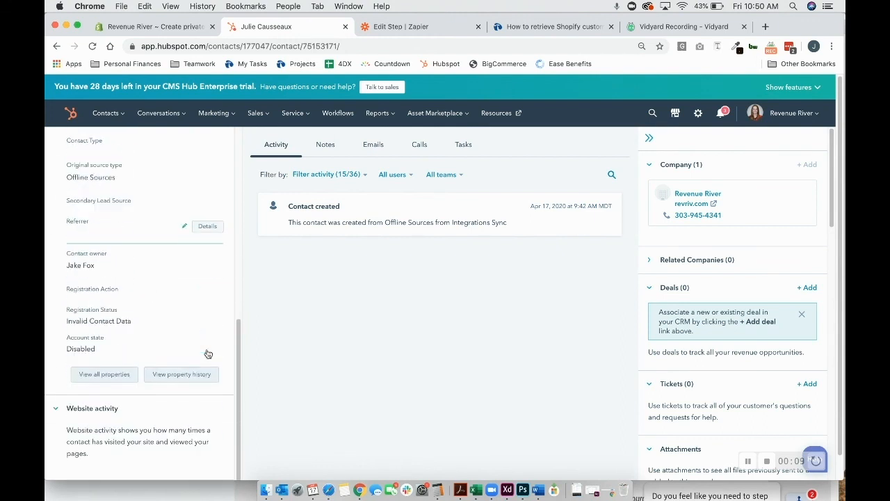
pyautogui.scroll(10, 203, 282)
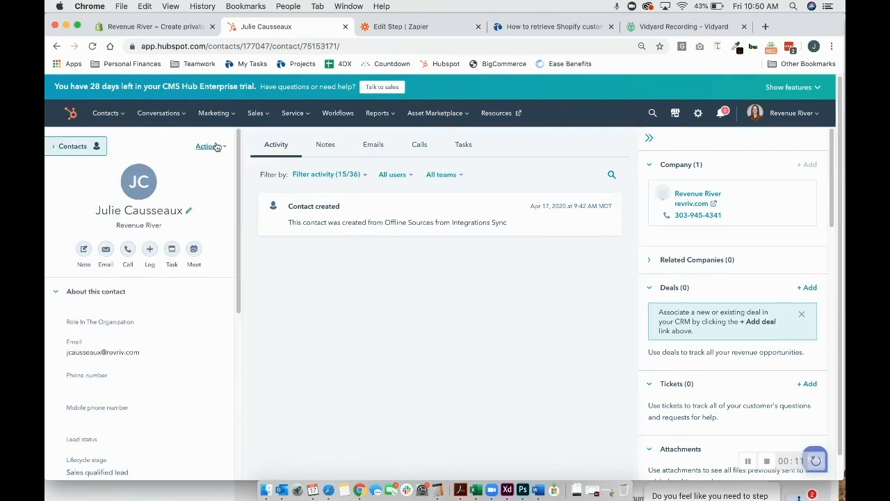
pyautogui.click(216, 147)
pyautogui.click(209, 200)
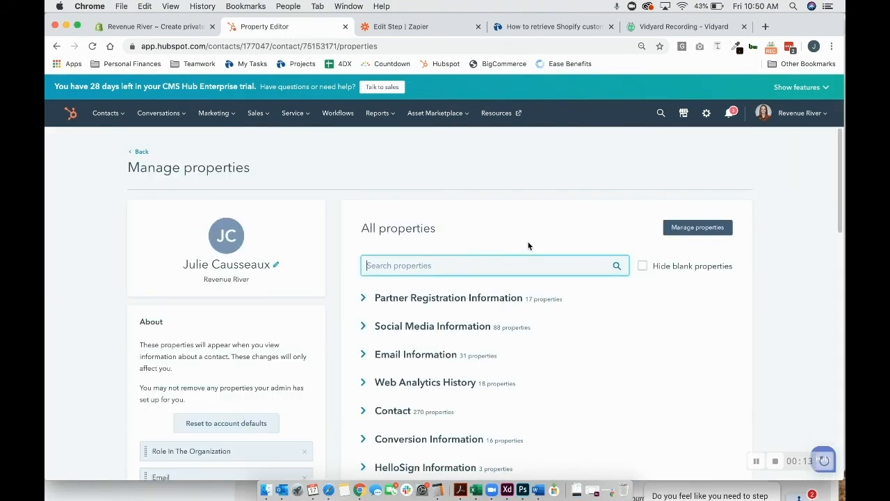
pyautogui.write('url')
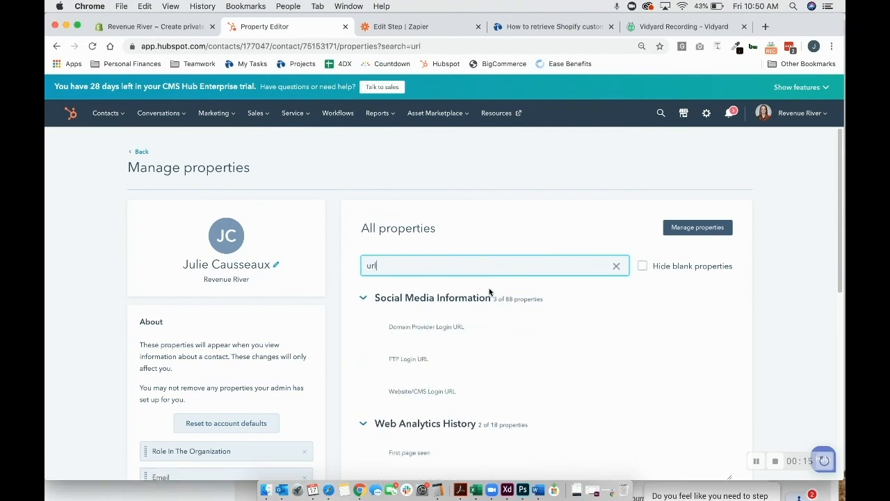
# Add the Shopify Customer Account Invite URL property to the contact view and check it on the contact record.
pyautogui.scroll(-10, 489, 288)
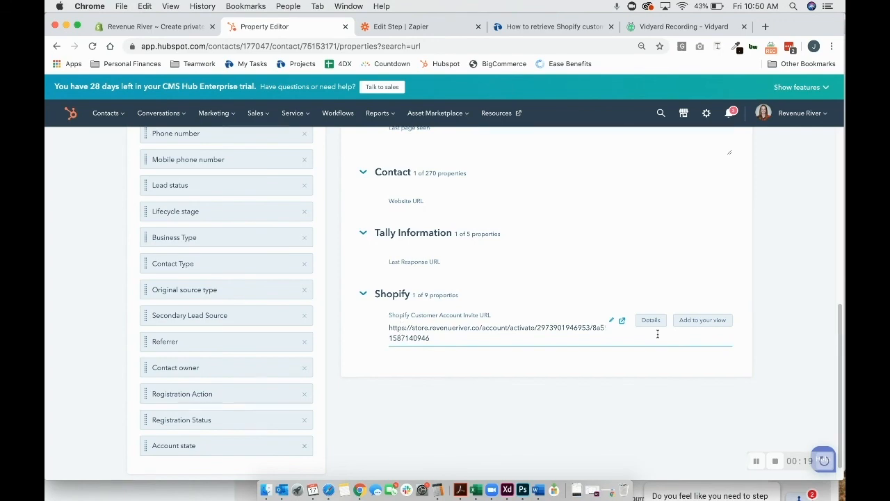
pyautogui.click(689, 320)
pyautogui.scroll(10, 361, 264)
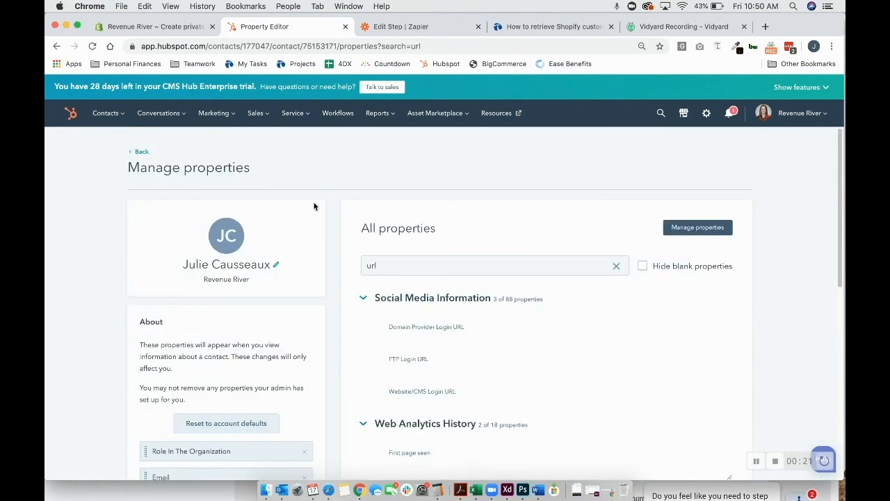
pyautogui.click(140, 153)
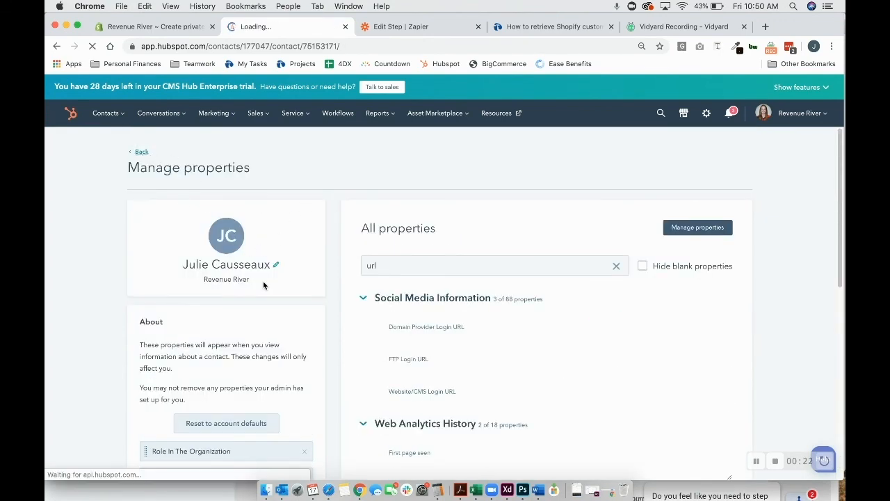
pyautogui.scroll(-3, 261, 285)
pyautogui.scroll(-10, 146, 327)
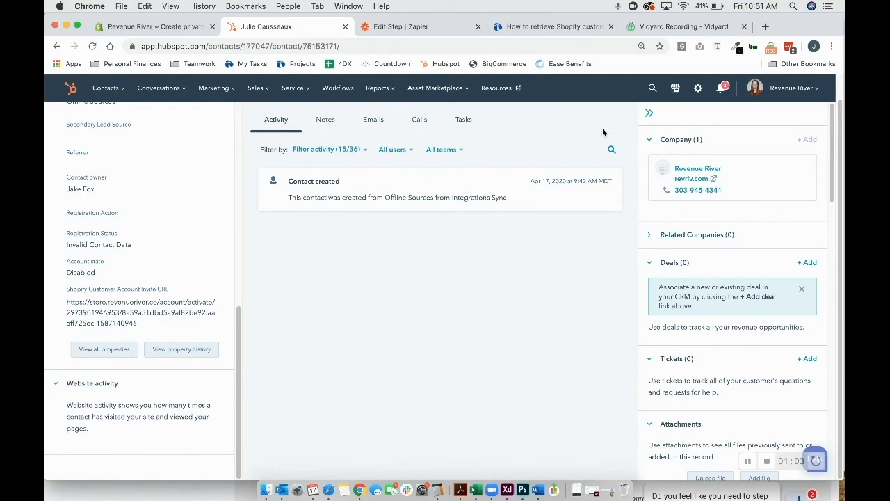
# Switch to the Revenue River article and review its instructions on path conditions, the webhook POST, and the Shopify API key and password.
pyautogui.click(563, 31)
pyautogui.scroll(15, 381, 314)
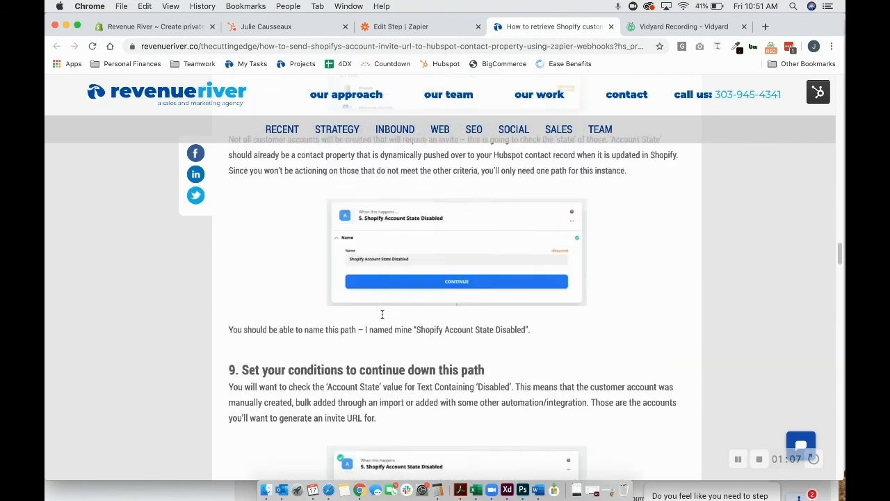
pyautogui.scroll(-7, 382, 314)
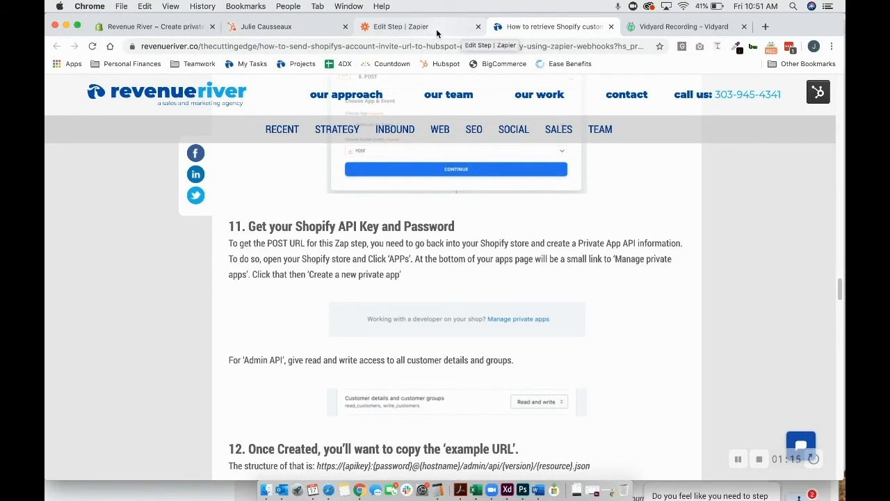
pyautogui.scroll(2, 284, 294)
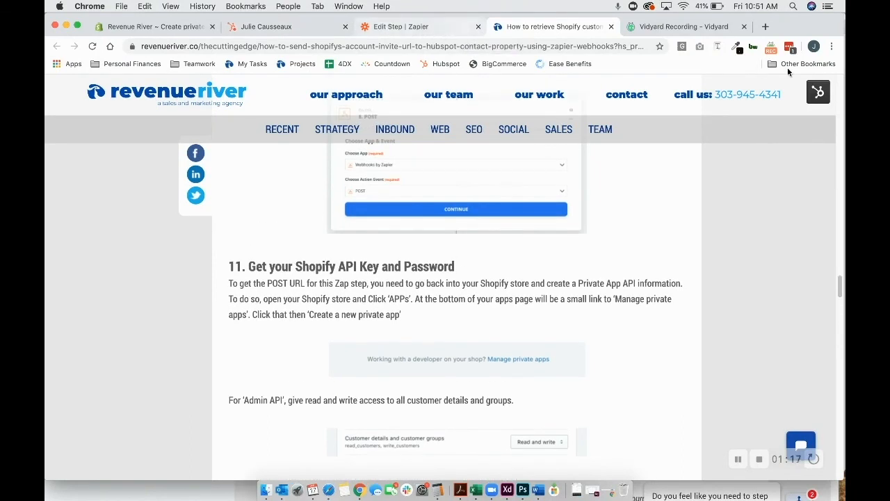